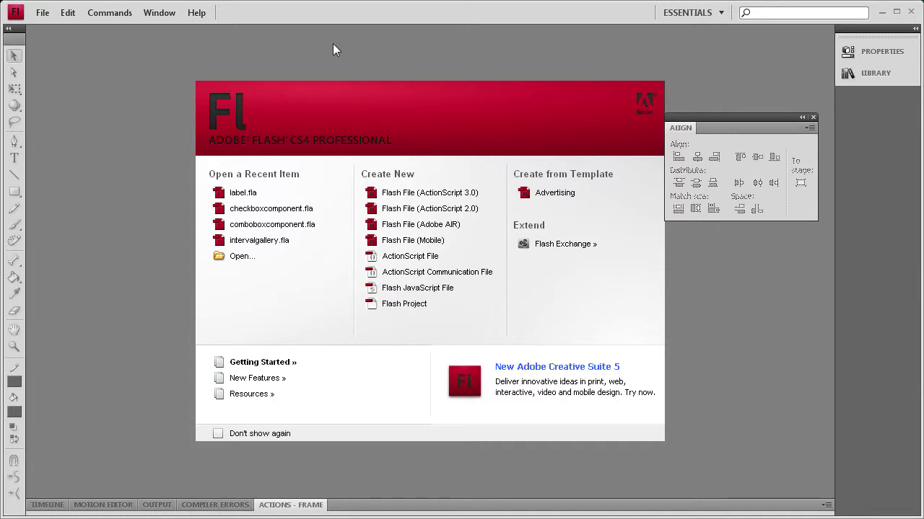
Step: Start an ActionScript 3.0 Flash file and import the water, pink flower and two other photos to the library
{"action": "left_click", "coordinate": [425, 194]}
{"action": "left_click", "coordinate": [40, 13]}
{"action": "mouse_move", "coordinate": [69, 248]}
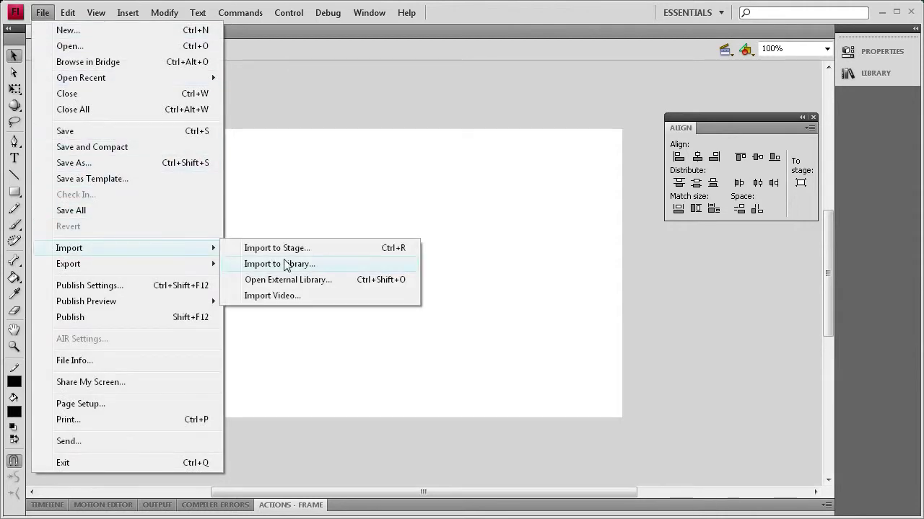
{"action": "left_click", "coordinate": [287, 264]}
{"action": "left_click", "coordinate": [572, 341]}
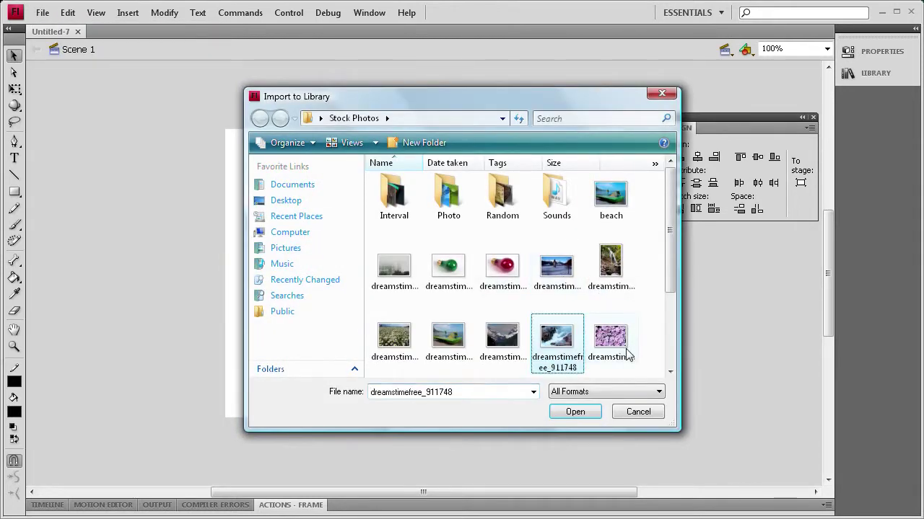
{"action": "left_click", "coordinate": [627, 354], "text": "ctrl"}
{"action": "left_click_drag", "start_coordinate": [671, 238], "coordinate": [672, 292]}
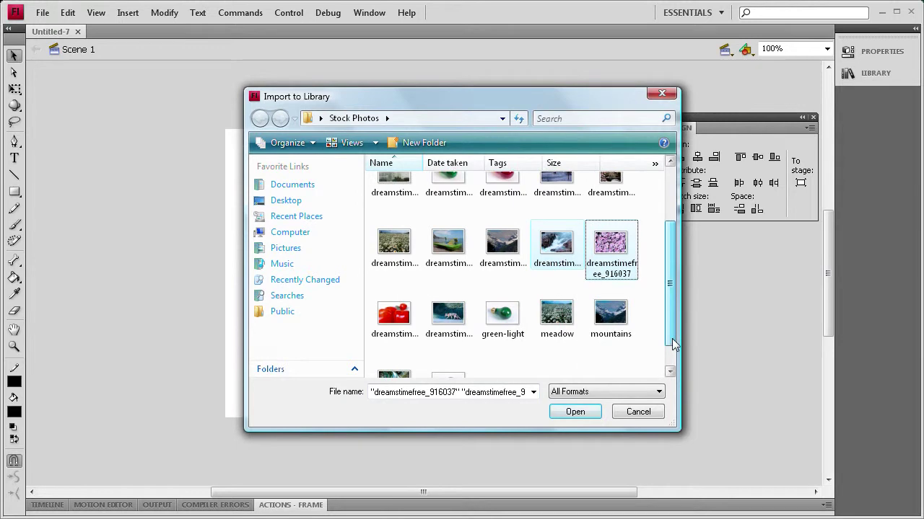
{"action": "left_click", "coordinate": [449, 318], "text": "ctrl"}
{"action": "left_click", "coordinate": [575, 412]}
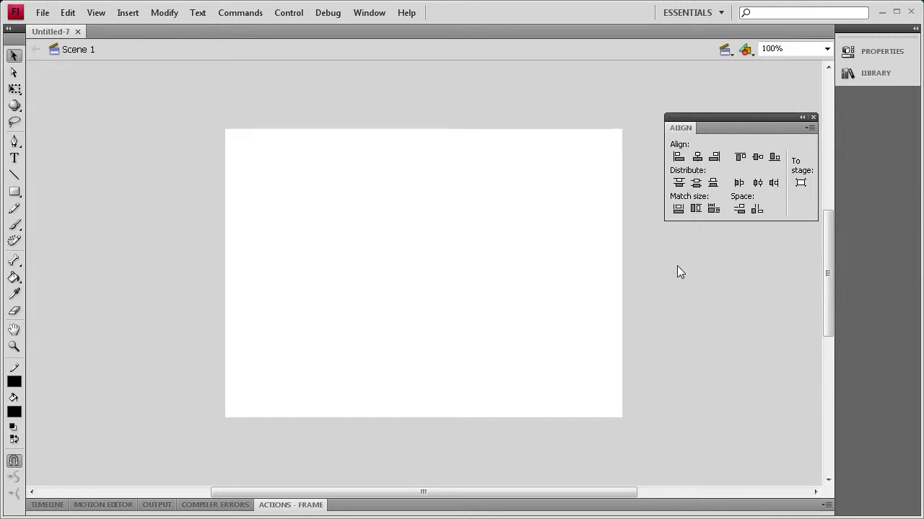
{"action": "left_click", "coordinate": [868, 74]}
Step: Drag a Label component from the Components panel onto the stage's bottom-left
{"action": "left_click", "coordinate": [808, 45]}
{"action": "left_click", "coordinate": [359, 14]}
{"action": "left_click", "coordinate": [389, 371]}
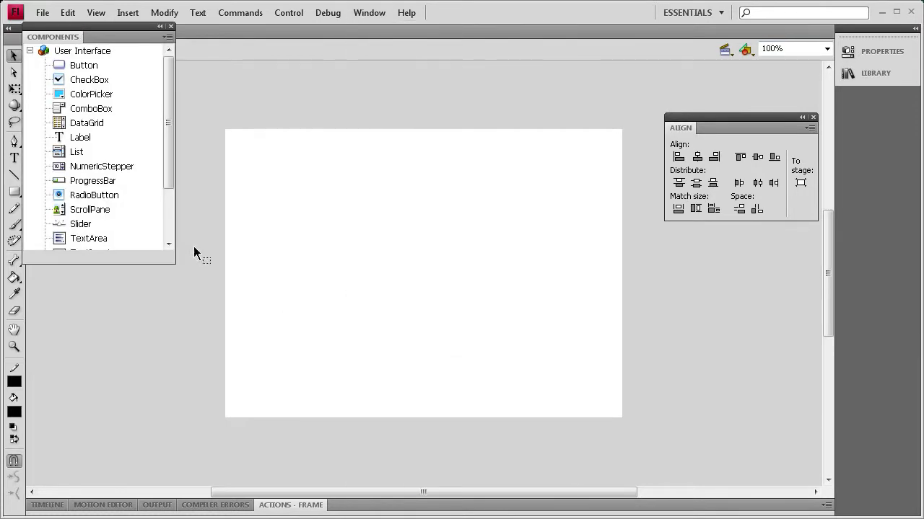
{"action": "left_click", "coordinate": [78, 142]}
{"action": "left_click_drag", "start_coordinate": [75, 139], "coordinate": [286, 371]}
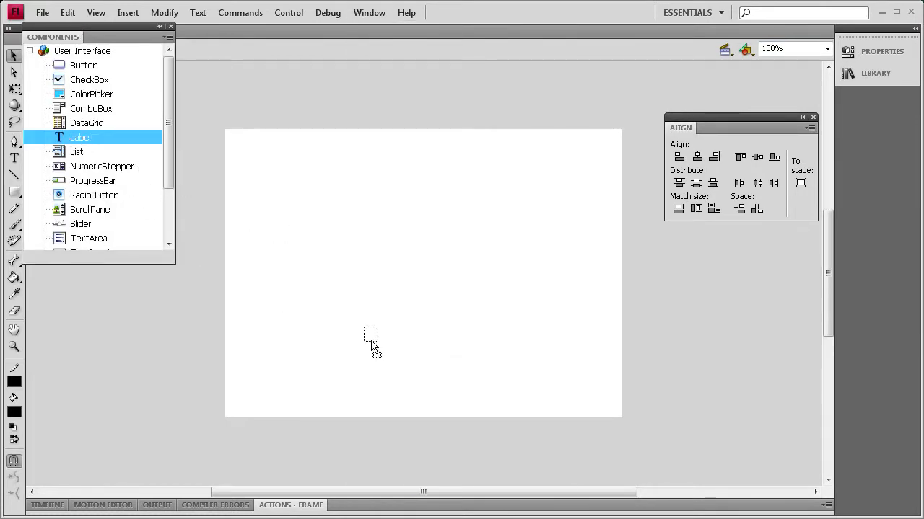
{"action": "left_click", "coordinate": [160, 28]}
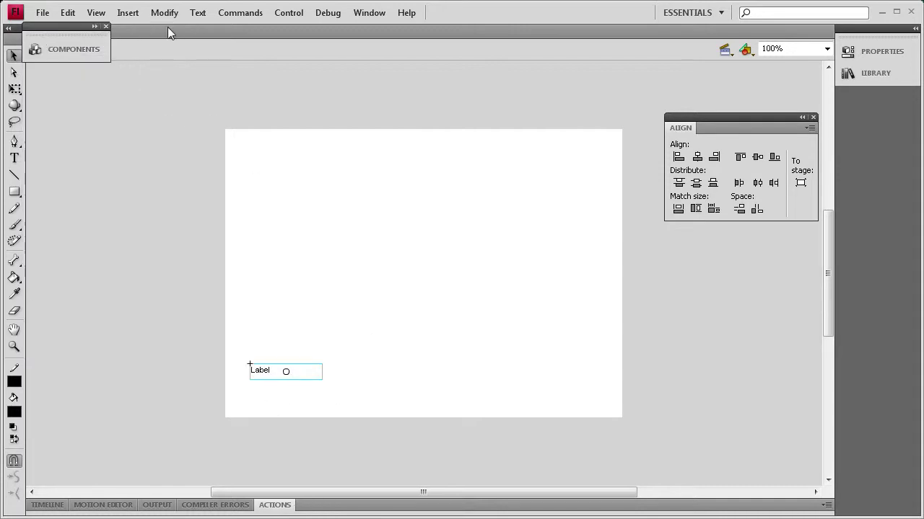
{"action": "left_click", "coordinate": [106, 27]}
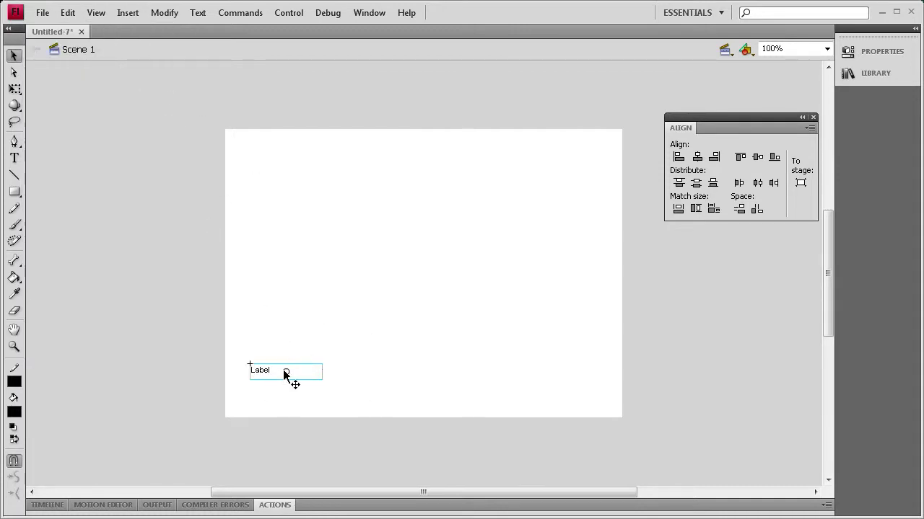
Step: Give the Label the instance name mylabel in Properties
{"action": "left_click", "coordinate": [888, 51]}
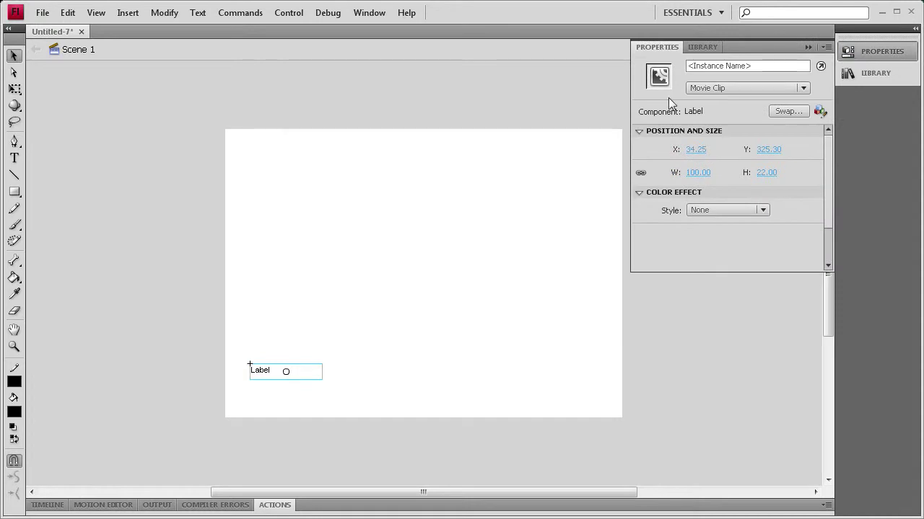
{"action": "left_click", "coordinate": [715, 65]}
{"action": "type", "text": "mylab"}
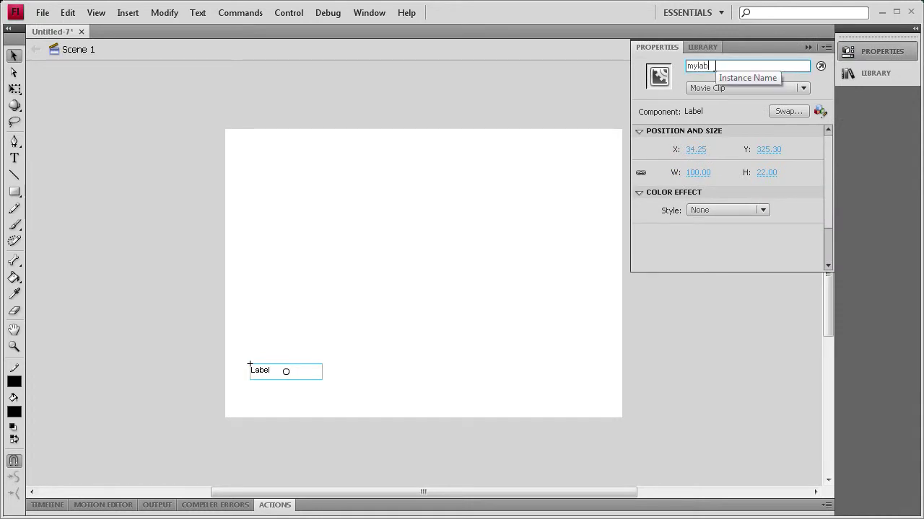
{"action": "type", "text": "el"}
{"action": "left_click", "coordinate": [809, 47]}
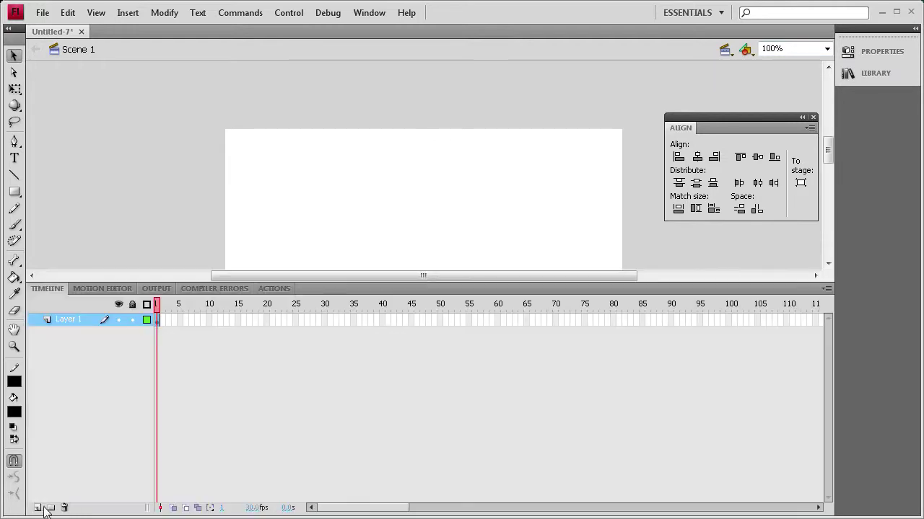
Step: Insert two new layers above Layer 1 in the timeline
{"action": "left_click", "coordinate": [47, 505]}
{"action": "right_click", "coordinate": [61, 320]}
{"action": "left_click", "coordinate": [81, 383]}
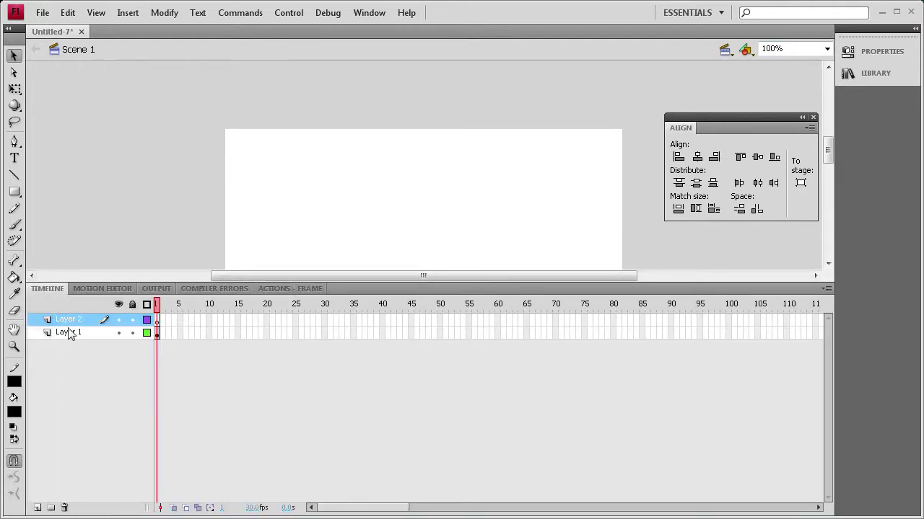
{"action": "right_click", "coordinate": [70, 334]}
{"action": "left_click", "coordinate": [99, 383]}
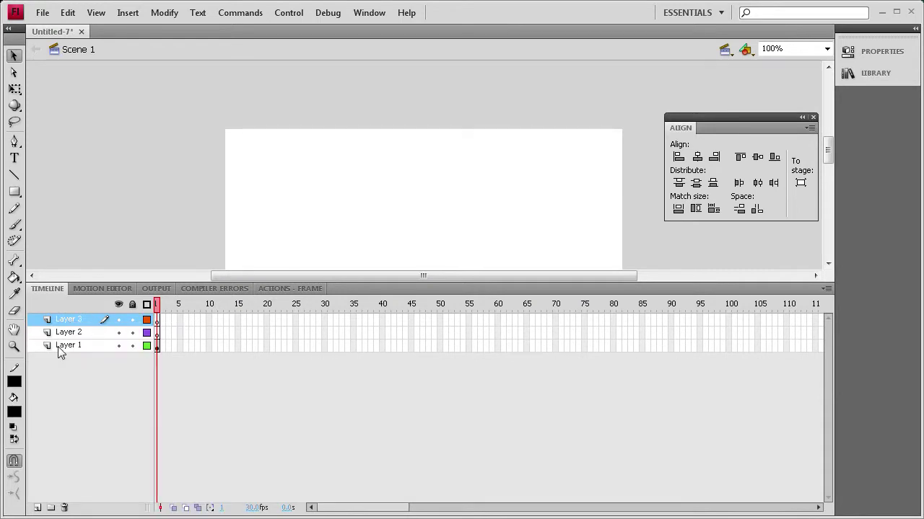
Step: Rename the three layers label, images and as
{"action": "left_click", "coordinate": [57, 346]}
{"action": "double_click", "coordinate": [97, 348]}
{"action": "type", "text": "label"}
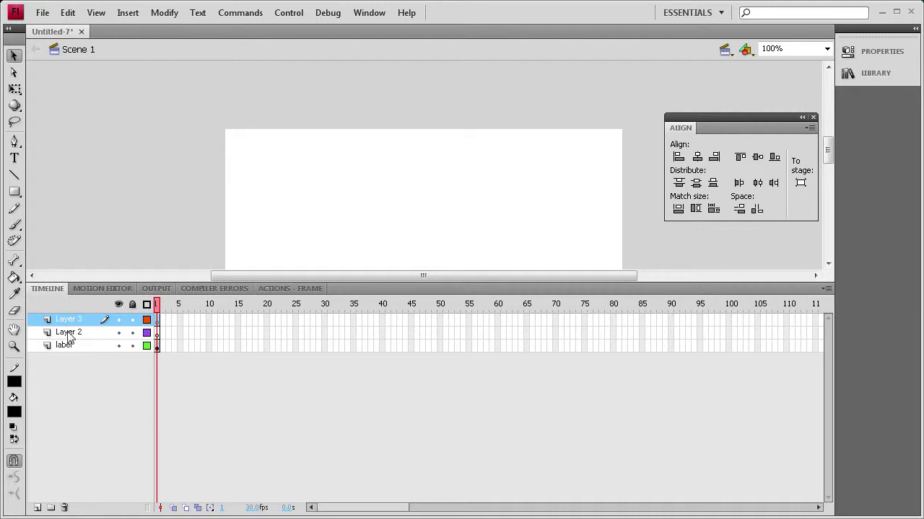
{"action": "double_click", "coordinate": [70, 333]}
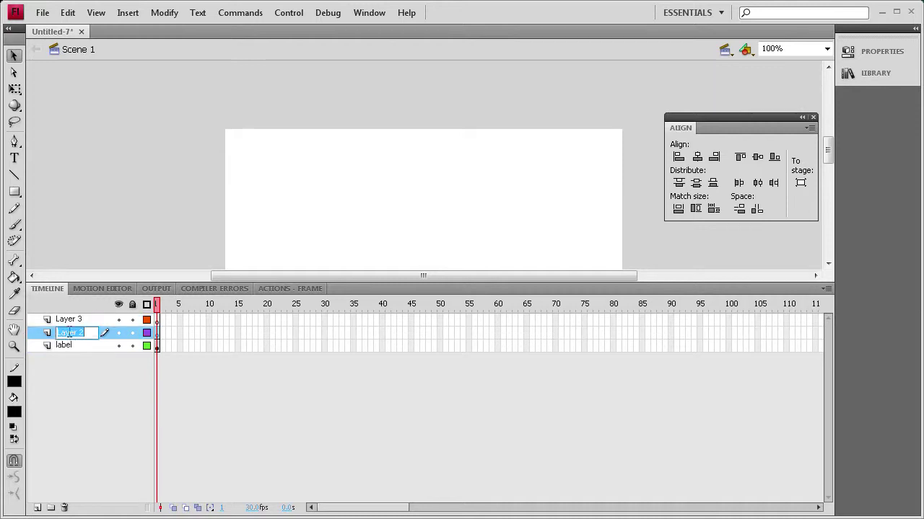
{"action": "type", "text": "images"}
{"action": "double_click", "coordinate": [72, 319]}
{"action": "type", "text": "as"}
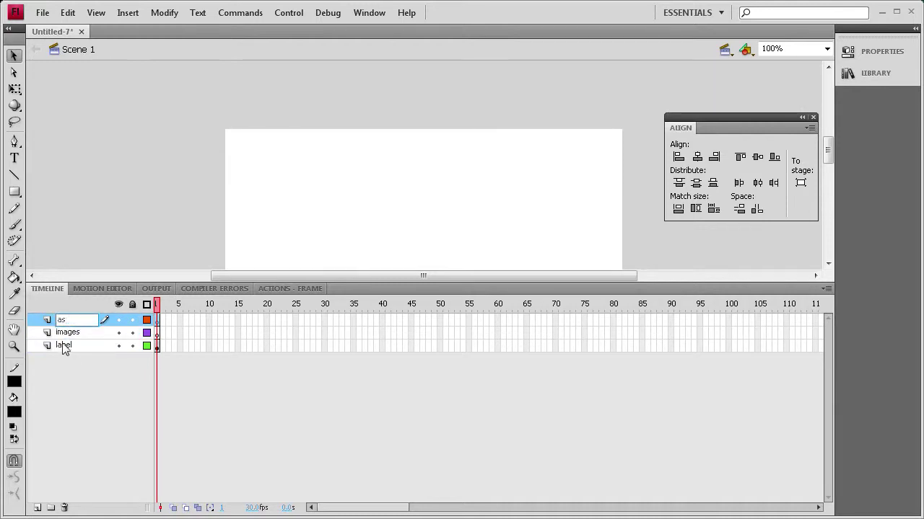
Step: Move the images layer to the bottom and lock the label and as layers
{"action": "left_click_drag", "start_coordinate": [65, 333], "coordinate": [70, 348]}
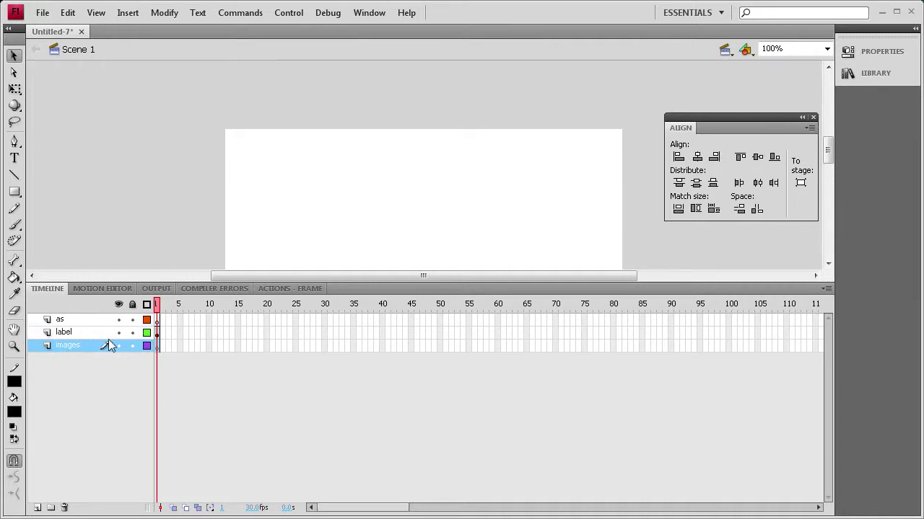
{"action": "left_click", "coordinate": [132, 332]}
{"action": "double_click", "coordinate": [518, 287]}
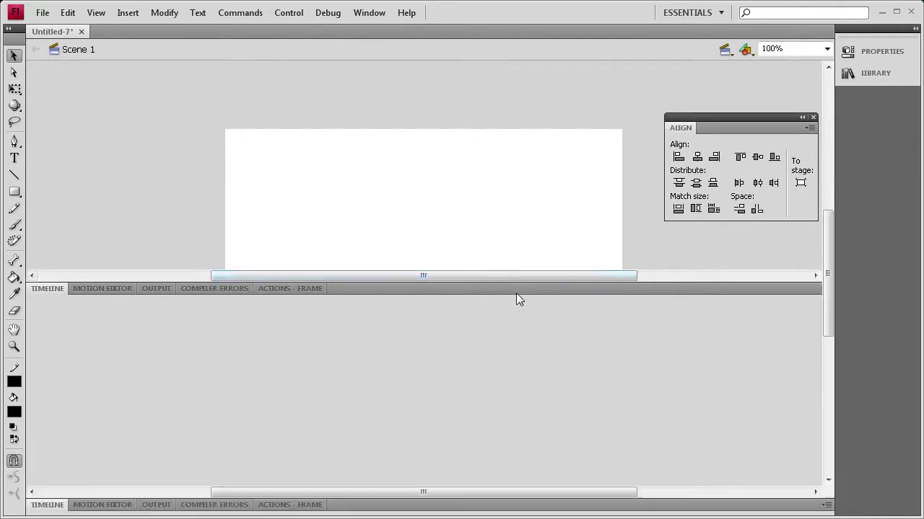
Step: Drag the water, pink flower and tomato photos from the library into grid positions on the stage
{"action": "left_click", "coordinate": [871, 73]}
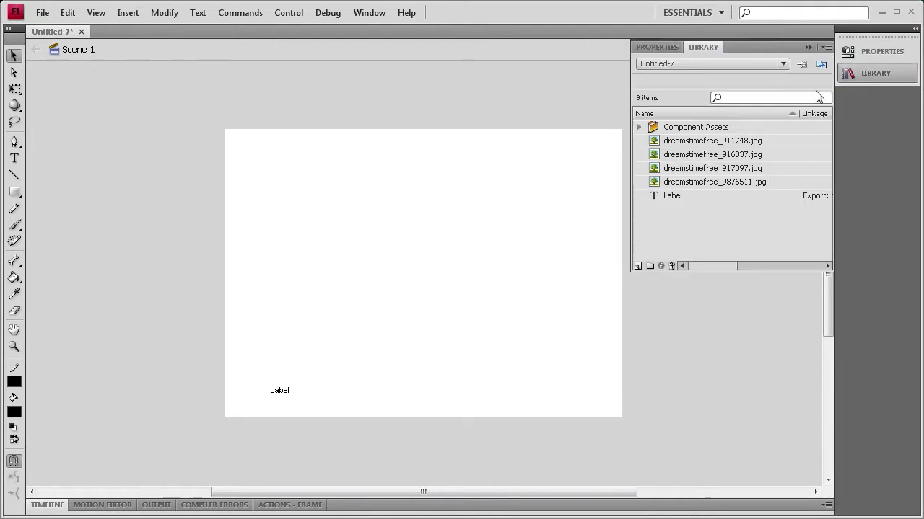
{"action": "left_click", "coordinate": [744, 143]}
{"action": "left_click_drag", "start_coordinate": [745, 142], "coordinate": [327, 205]}
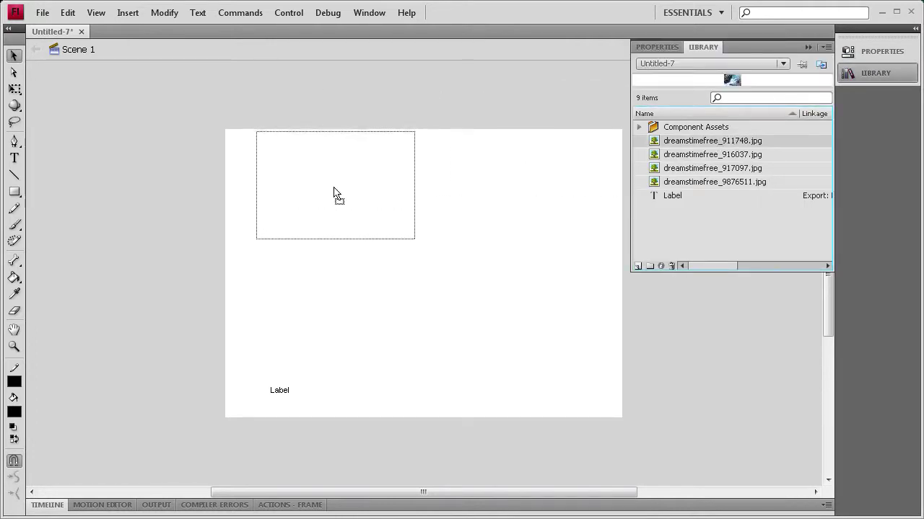
{"action": "left_click_drag", "start_coordinate": [706, 155], "coordinate": [508, 200]}
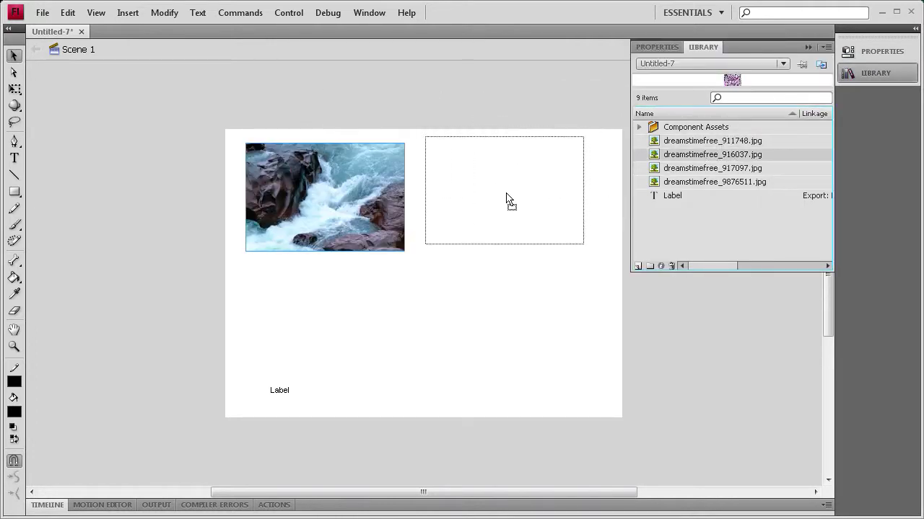
{"action": "mouse_move", "coordinate": [720, 176]}
{"action": "left_mouse_down"}
{"action": "mouse_move", "coordinate": [325, 330]}
{"action": "mouse_move", "coordinate": [509, 330]}
{"action": "left_mouse_up"}
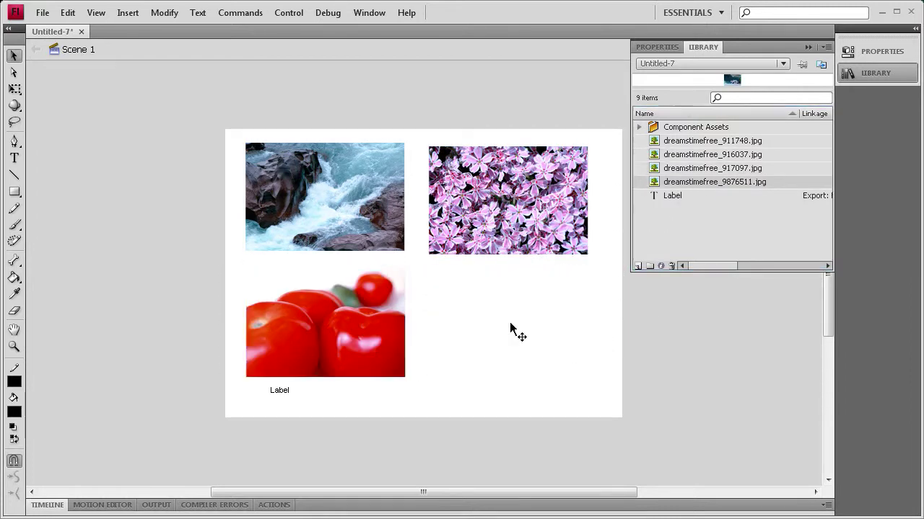
{"action": "left_click", "coordinate": [809, 47]}
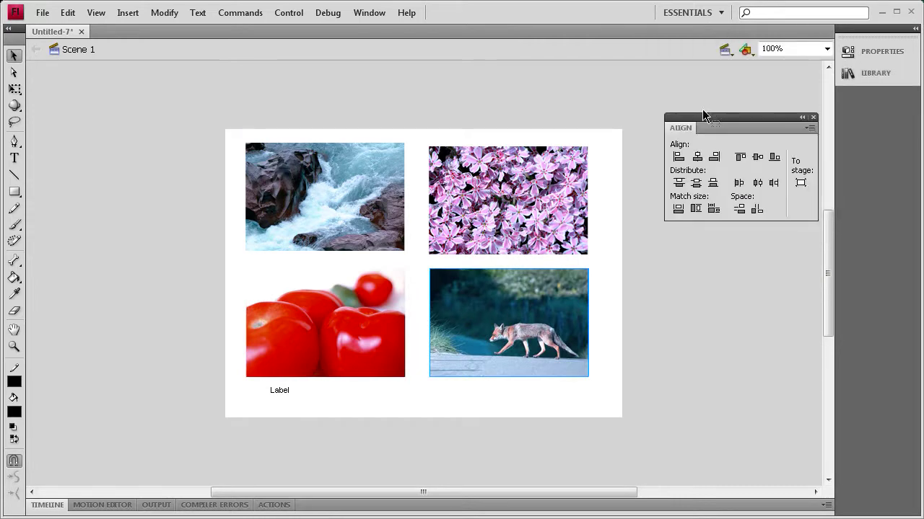
{"action": "left_click", "coordinate": [369, 12]}
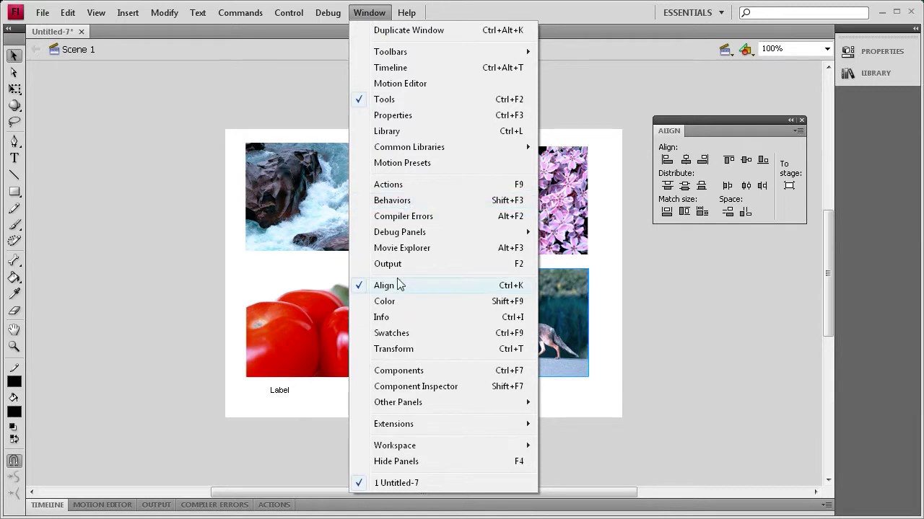
Step: Top-align the water and flower photos, then left-align water with tomato
{"action": "left_click", "coordinate": [606, 15]}
{"action": "left_click", "coordinate": [384, 214]}
{"action": "left_click", "coordinate": [520, 183], "text": "shift"}
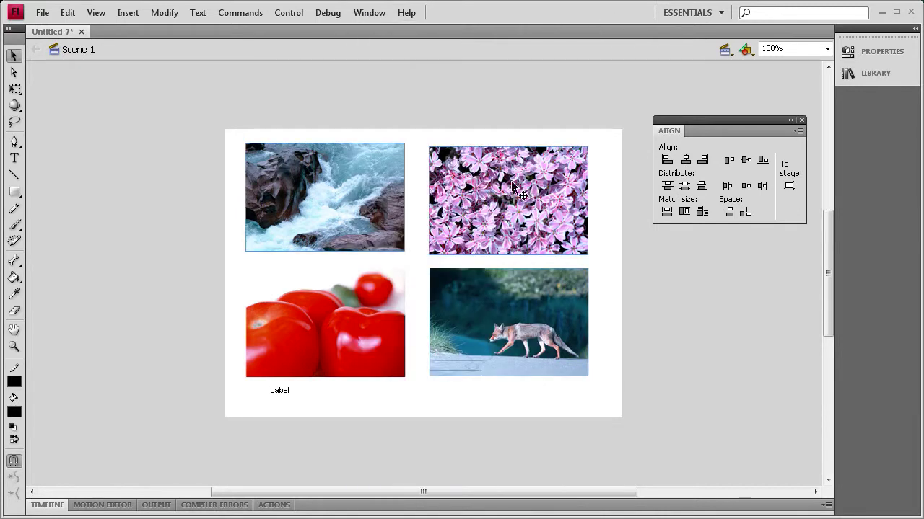
{"action": "left_click", "coordinate": [728, 160]}
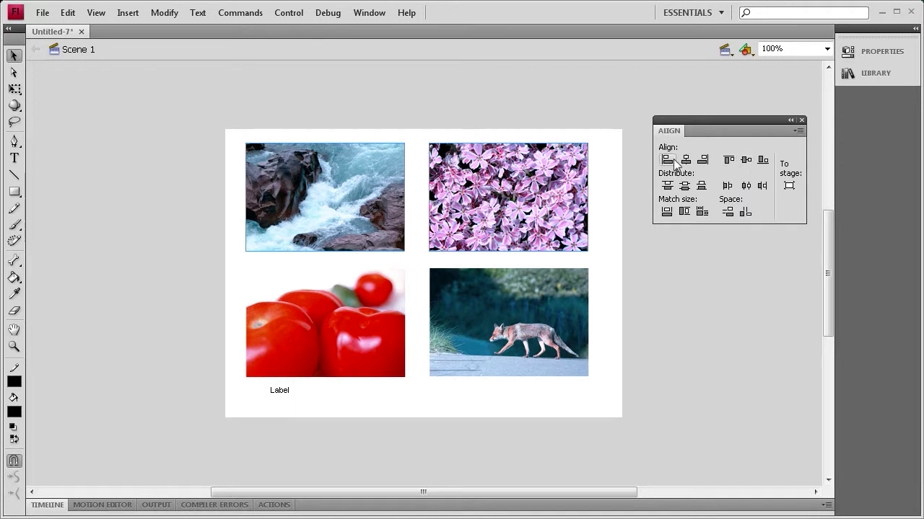
{"action": "left_click", "coordinate": [144, 216]}
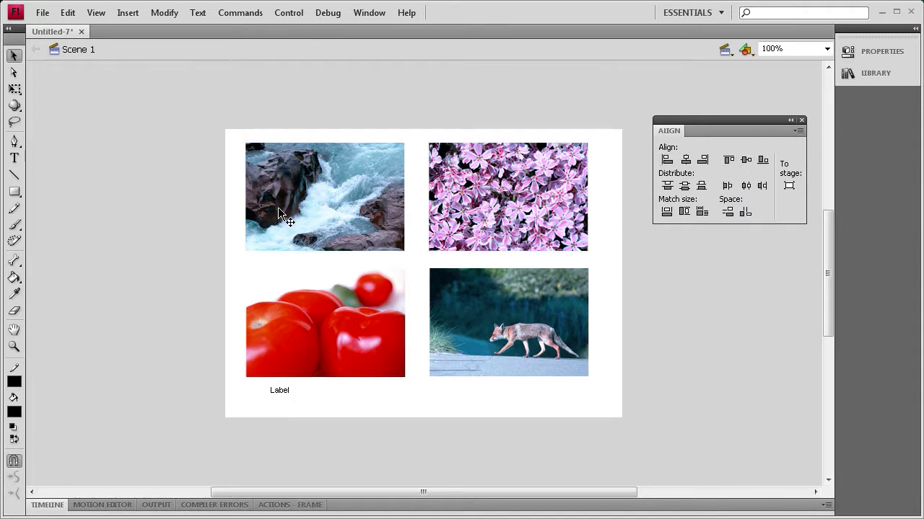
{"action": "left_click", "coordinate": [307, 200]}
{"action": "left_click", "coordinate": [314, 316], "text": "shift"}
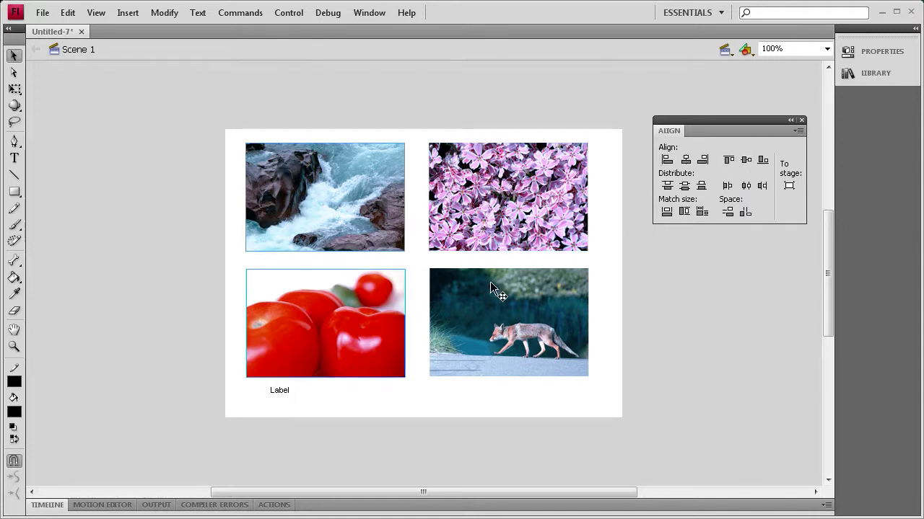
{"action": "left_click", "coordinate": [667, 160]}
Step: Right-align the flower photo with the fox photo
{"action": "left_click", "coordinate": [559, 264]}
{"action": "left_click", "coordinate": [537, 192]}
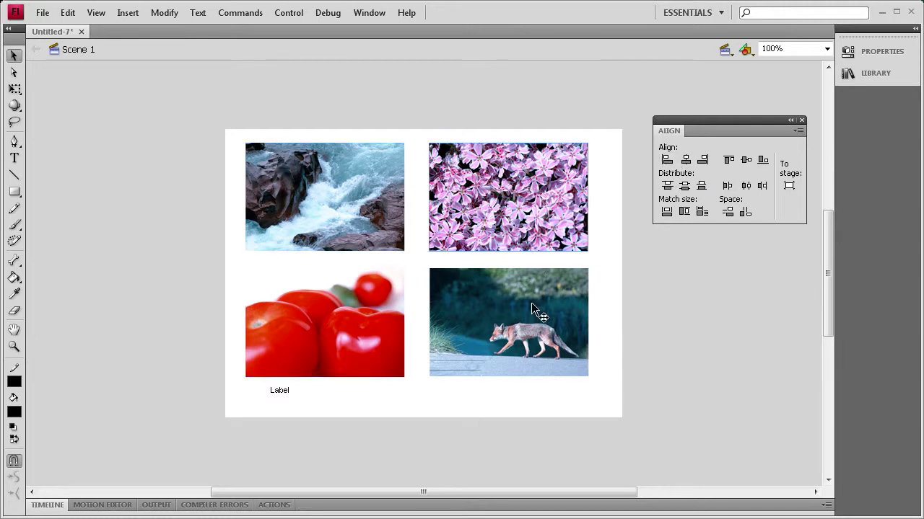
{"action": "left_click", "coordinate": [533, 306], "text": "shift"}
{"action": "left_click", "coordinate": [704, 160]}
Step: Bottom-align the fox with the tomato, then nudge flower and fox slightly left
{"action": "left_click", "coordinate": [556, 67]}
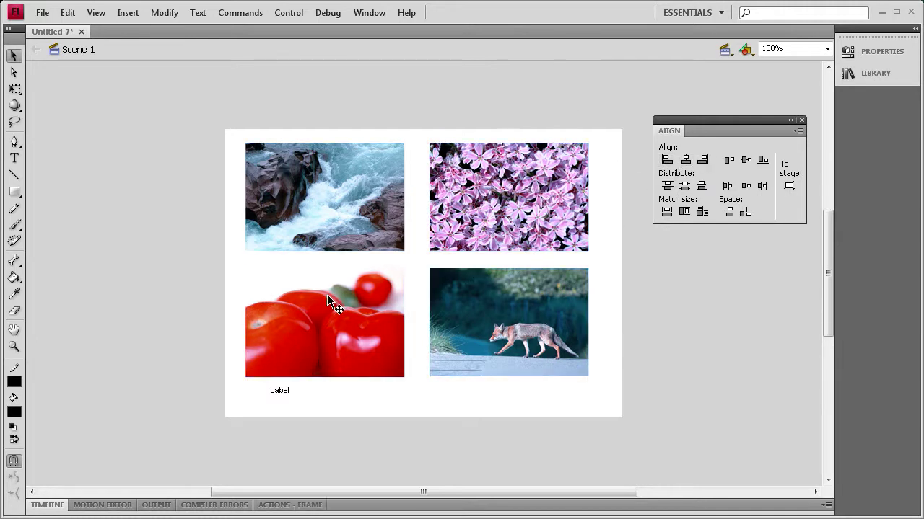
{"action": "left_click", "coordinate": [329, 300]}
{"action": "left_click", "coordinate": [503, 308], "text": "shift"}
{"action": "left_click", "coordinate": [763, 160]}
{"action": "left_click", "coordinate": [656, 357]}
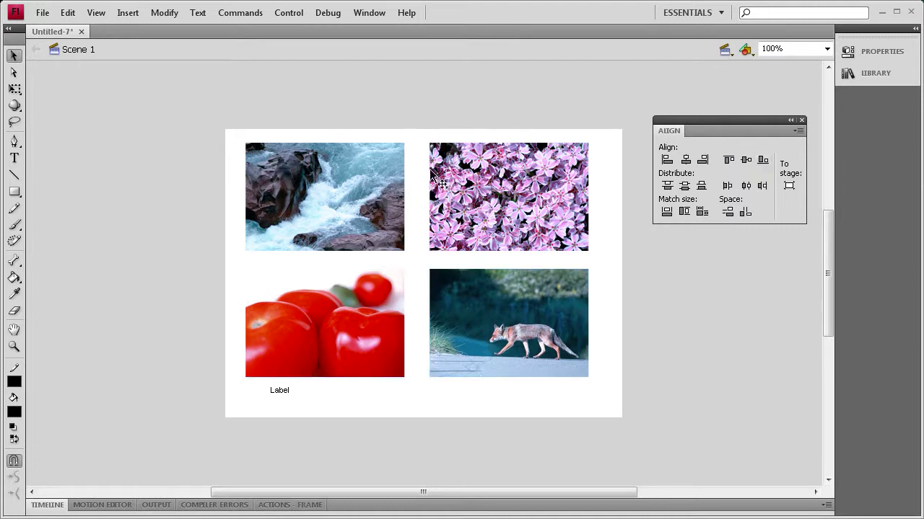
{"action": "left_click_drag", "start_coordinate": [417, 99], "coordinate": [645, 453]}
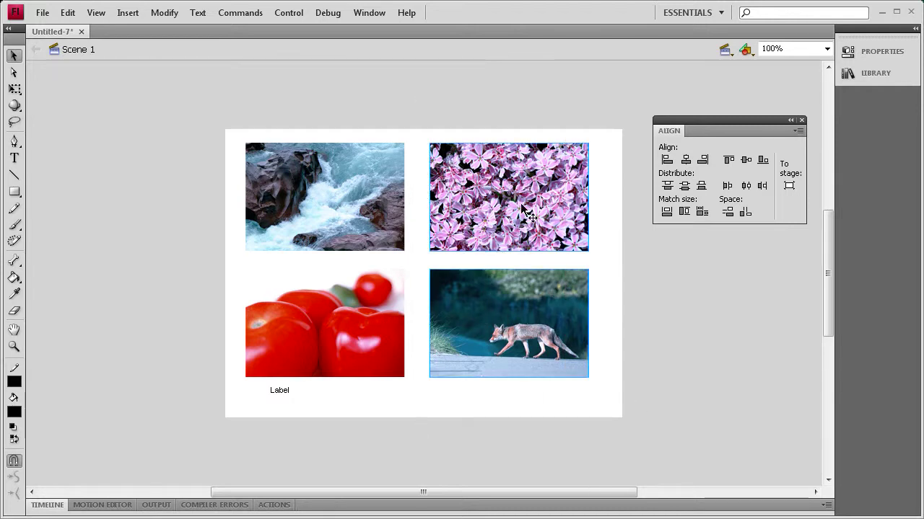
{"action": "left_click_drag", "start_coordinate": [554, 195], "coordinate": [552, 196]}
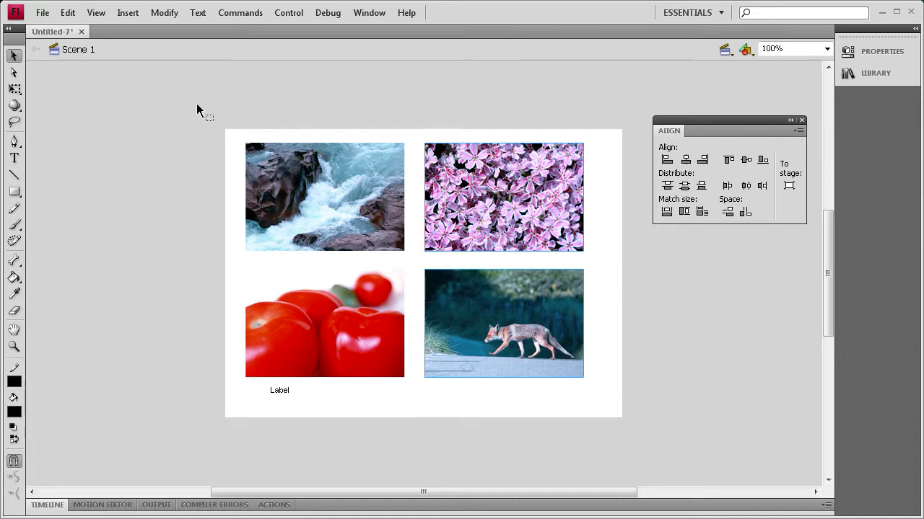
Step: Move all four photos a few pixels right and down as a block, then close the Align panel
{"action": "left_click_drag", "start_coordinate": [188, 86], "coordinate": [671, 387]}
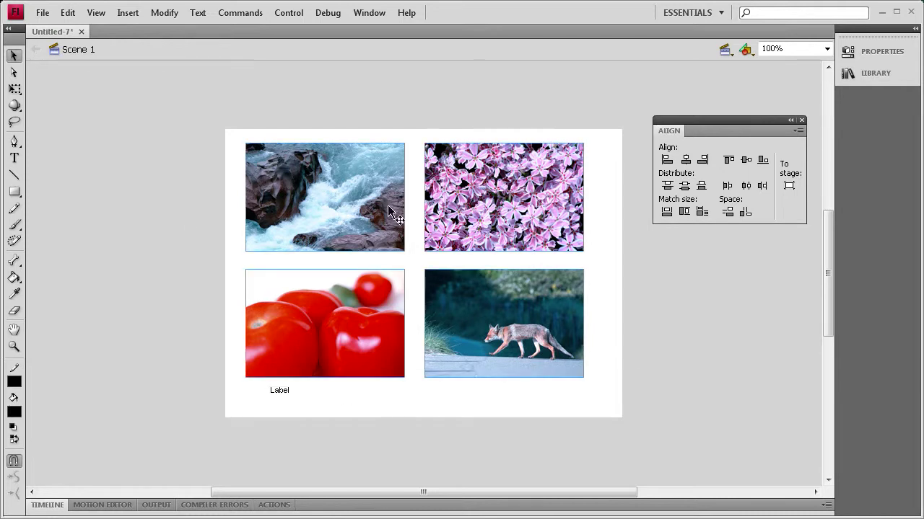
{"action": "left_click_drag", "start_coordinate": [358, 196], "coordinate": [362, 202]}
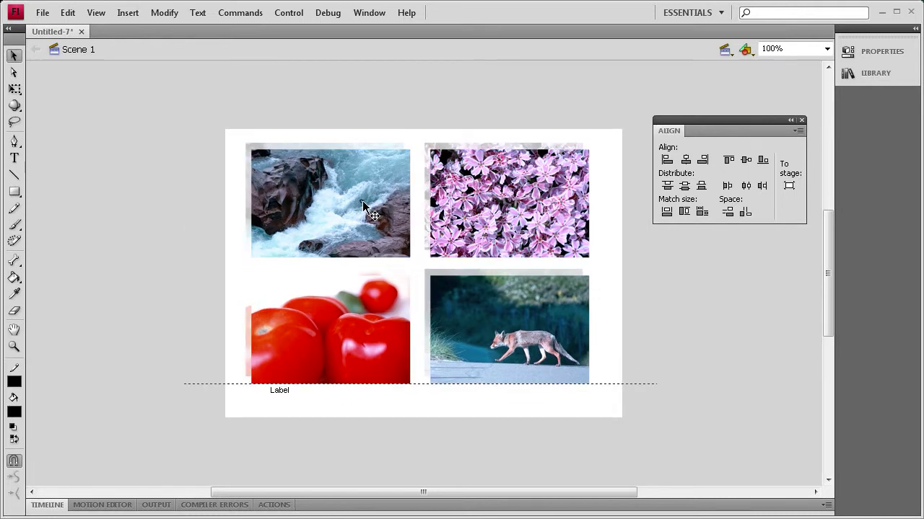
{"action": "left_click_drag", "start_coordinate": [363, 204], "coordinate": [366, 207]}
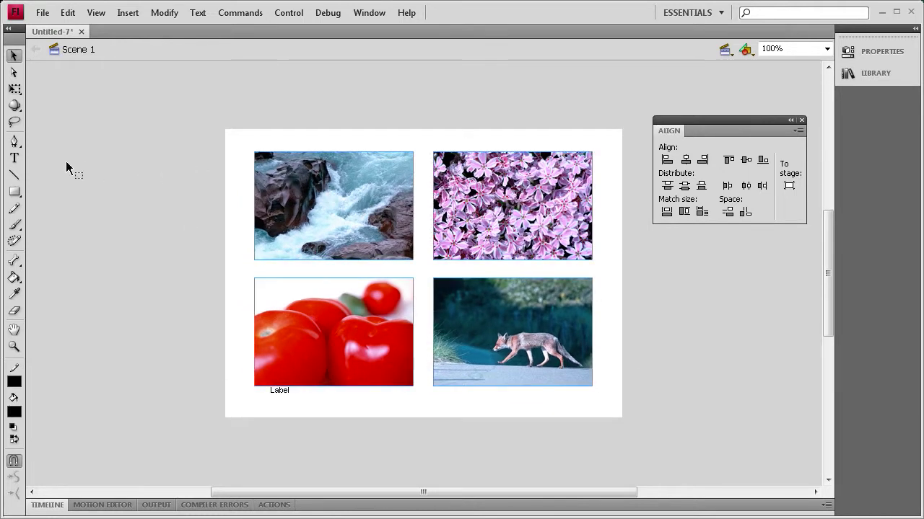
{"action": "left_click", "coordinate": [801, 119]}
{"action": "left_click", "coordinate": [692, 181]}
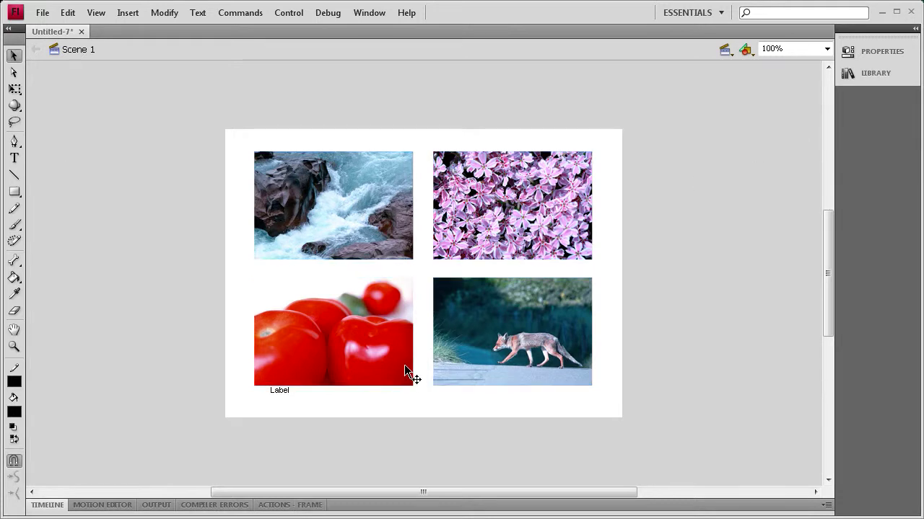
{"action": "left_click", "coordinate": [55, 505]}
Step: Lock the images layer and move the Label down-left beneath the tomato photo
{"action": "left_click", "coordinate": [132, 346]}
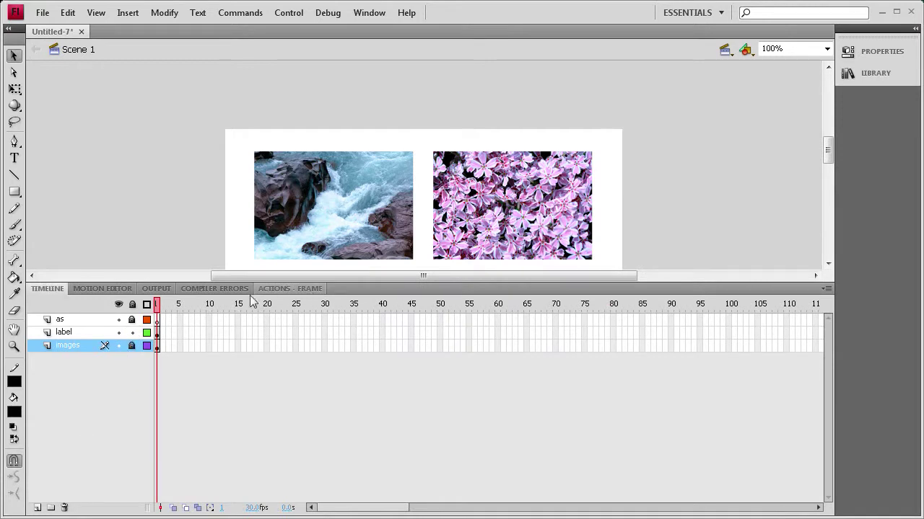
{"action": "double_click", "coordinate": [420, 289]}
{"action": "left_click", "coordinate": [280, 395]}
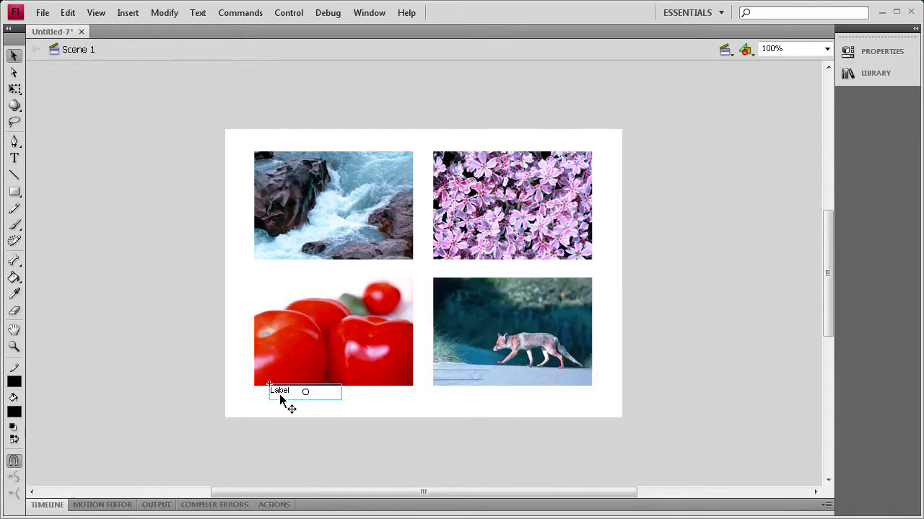
{"action": "left_click_drag", "start_coordinate": [271, 389], "coordinate": [262, 404]}
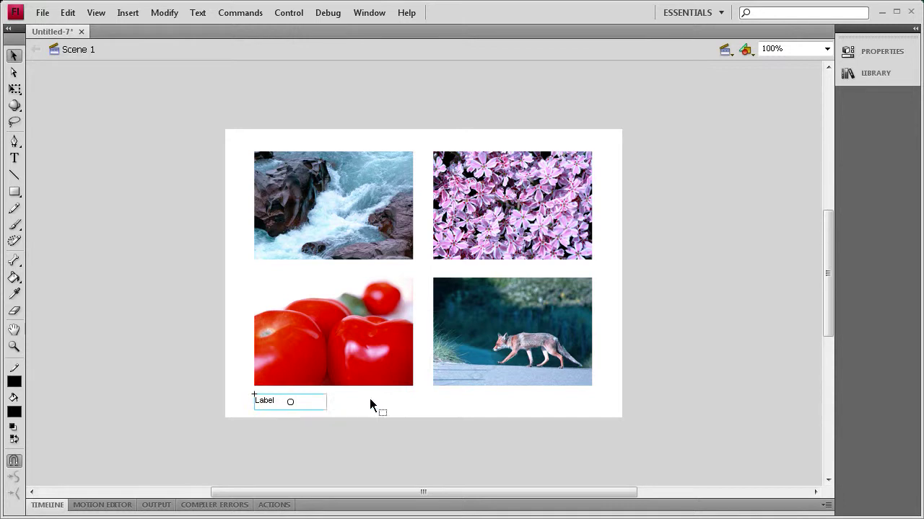
Step: Stretch the Label with Free Transform from its left edge across both bottom photos
{"action": "left_click", "coordinate": [14, 88]}
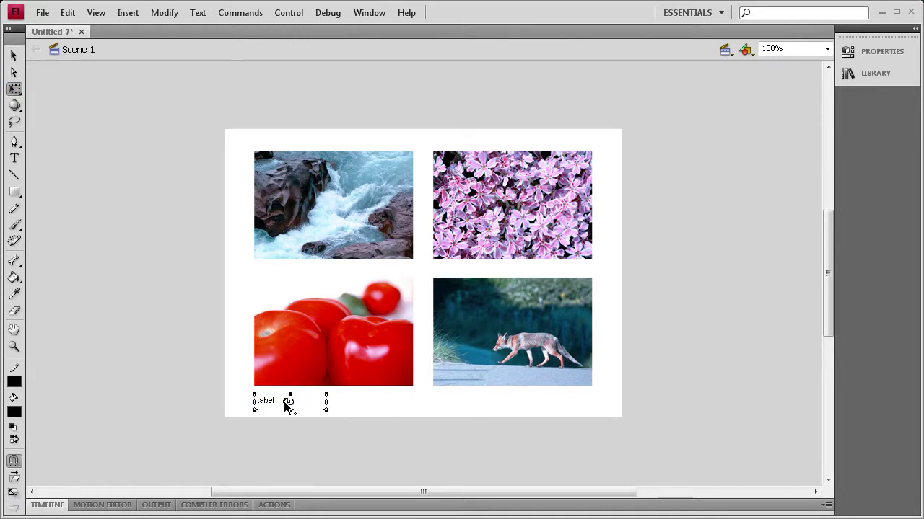
{"action": "left_click_drag", "start_coordinate": [291, 402], "coordinate": [254, 403]}
{"action": "left_click_drag", "start_coordinate": [326, 401], "coordinate": [594, 419]}
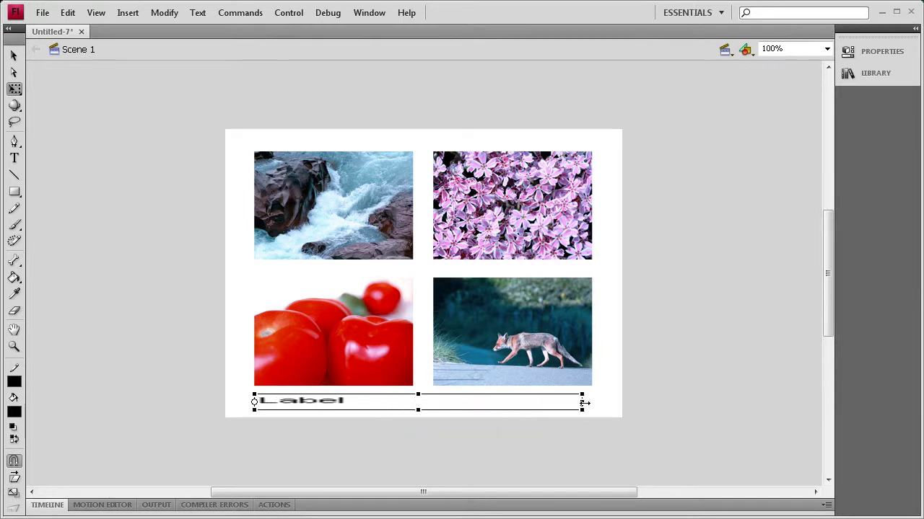
{"action": "left_click_drag", "start_coordinate": [593, 420], "coordinate": [591, 420]}
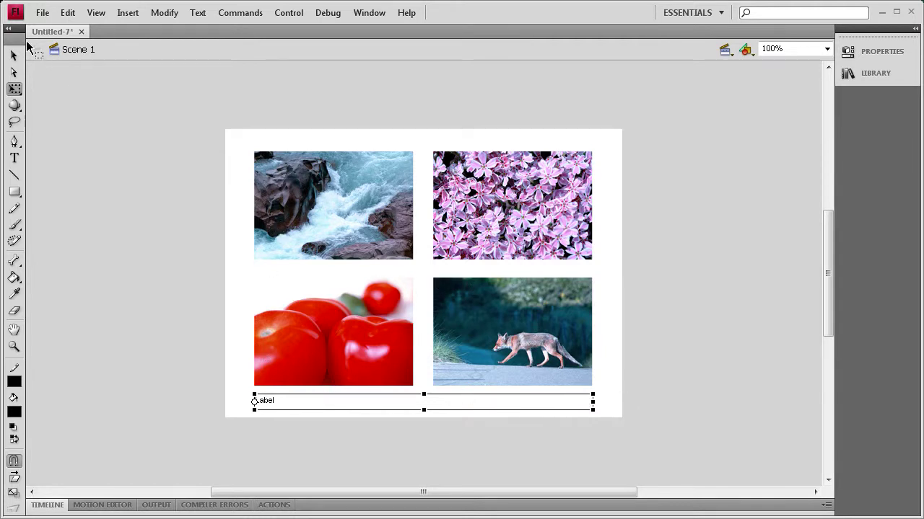
{"action": "left_click", "coordinate": [69, 498]}
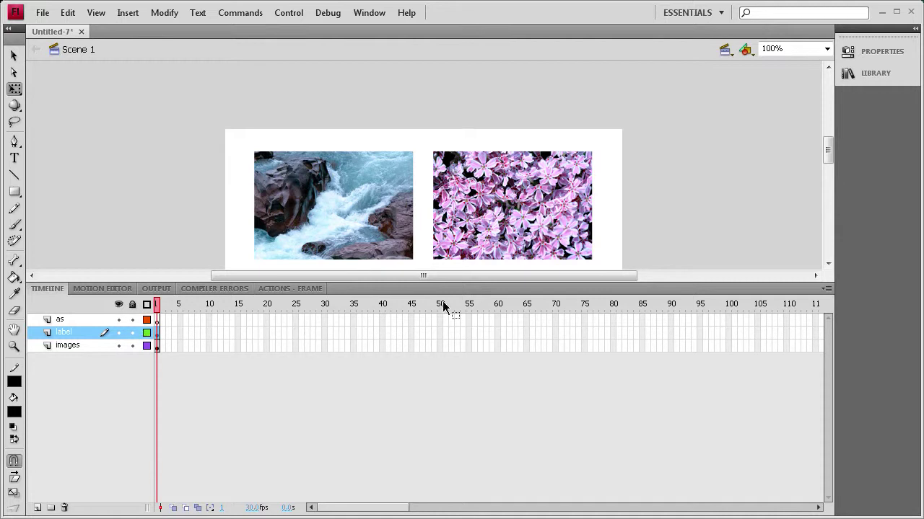
{"action": "left_click", "coordinate": [602, 290]}
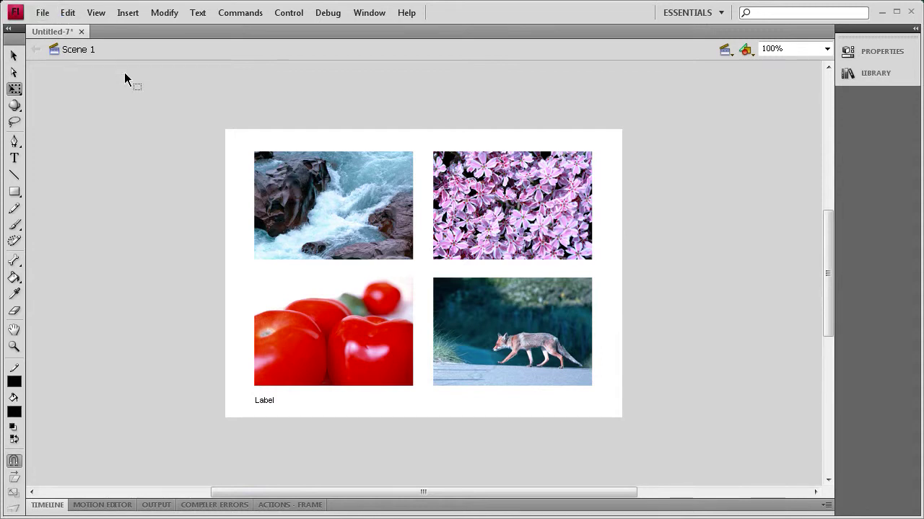
{"action": "left_click", "coordinate": [13, 56]}
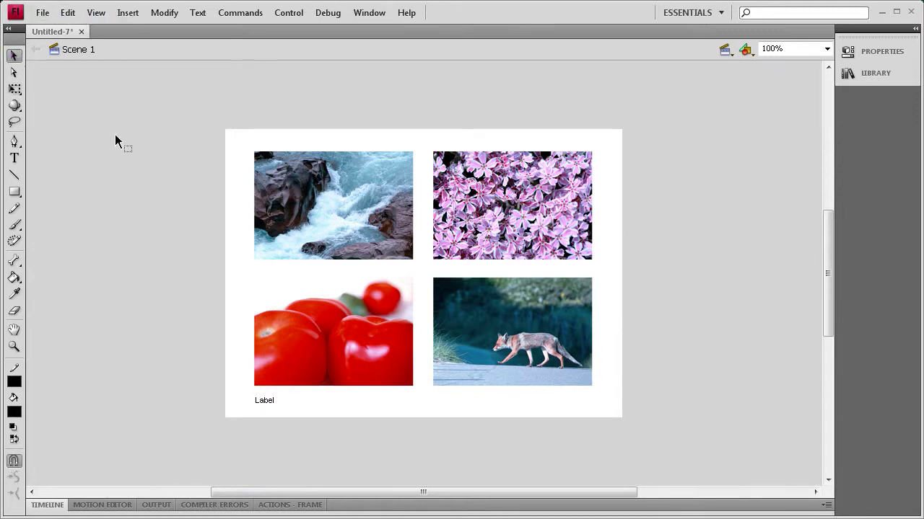
Step: Convert the water photo to a movie clip symbol and name its instance
{"action": "left_click", "coordinate": [364, 231]}
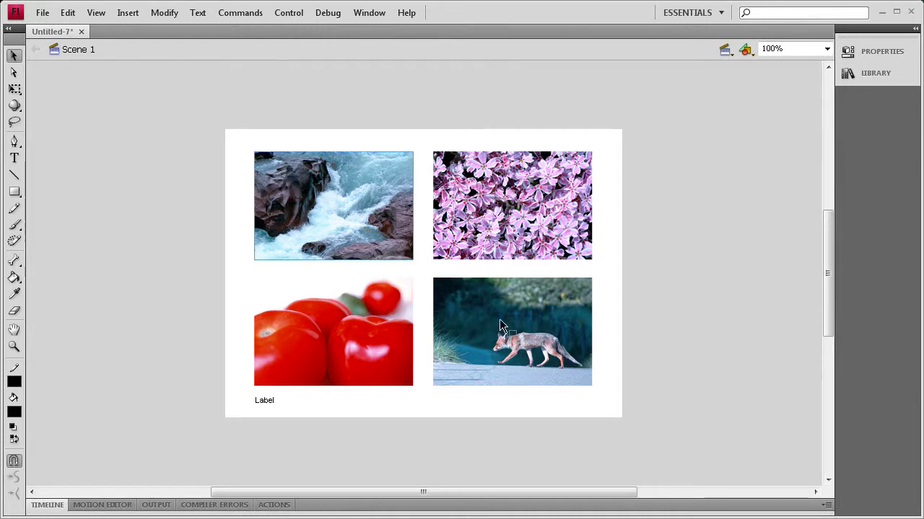
{"action": "key", "text": "F8"}
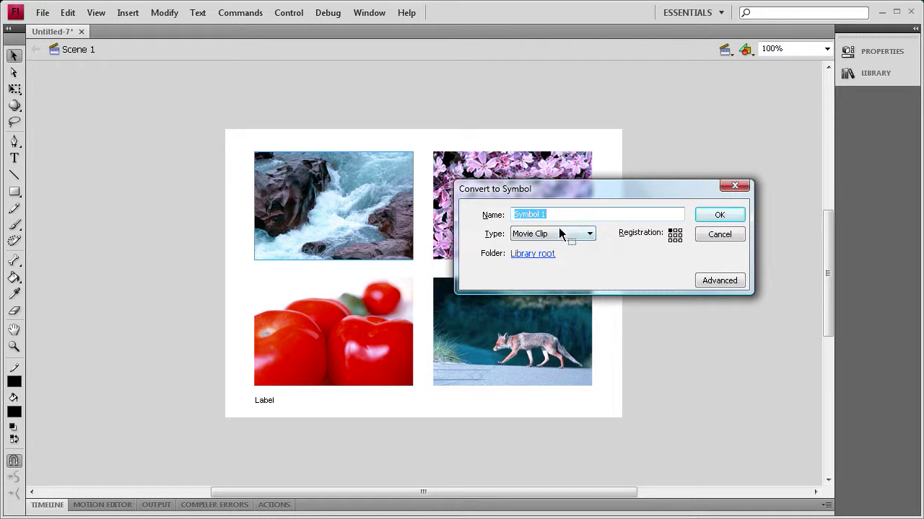
{"action": "type", "text": "m"}
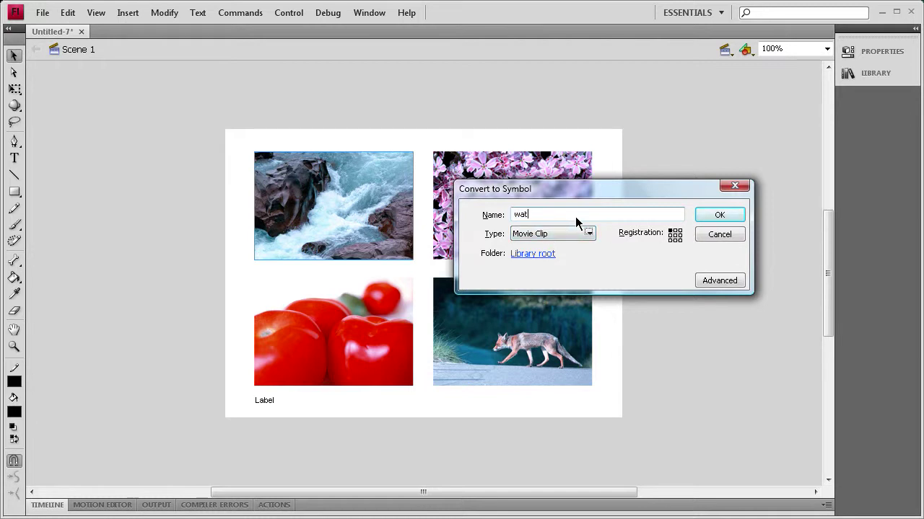
{"action": "left_click", "coordinate": [722, 215]}
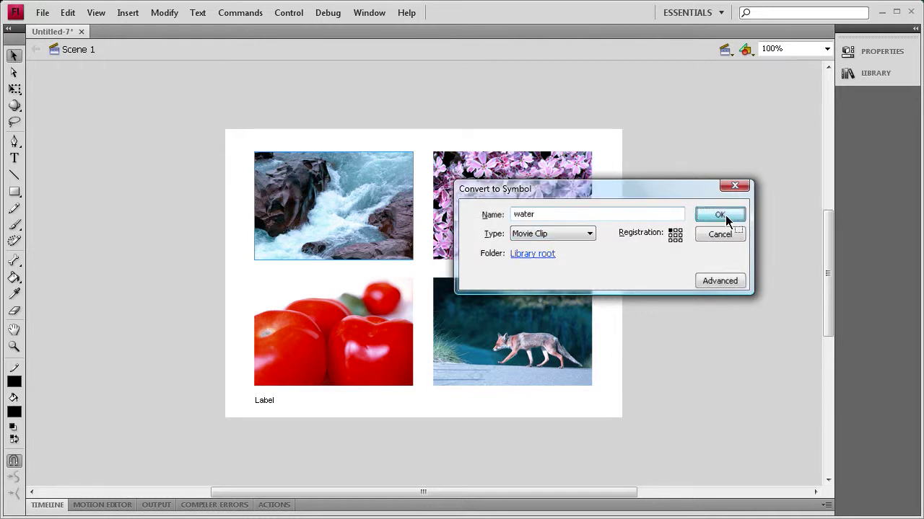
{"action": "left_click", "coordinate": [869, 52]}
{"action": "left_click", "coordinate": [758, 66]}
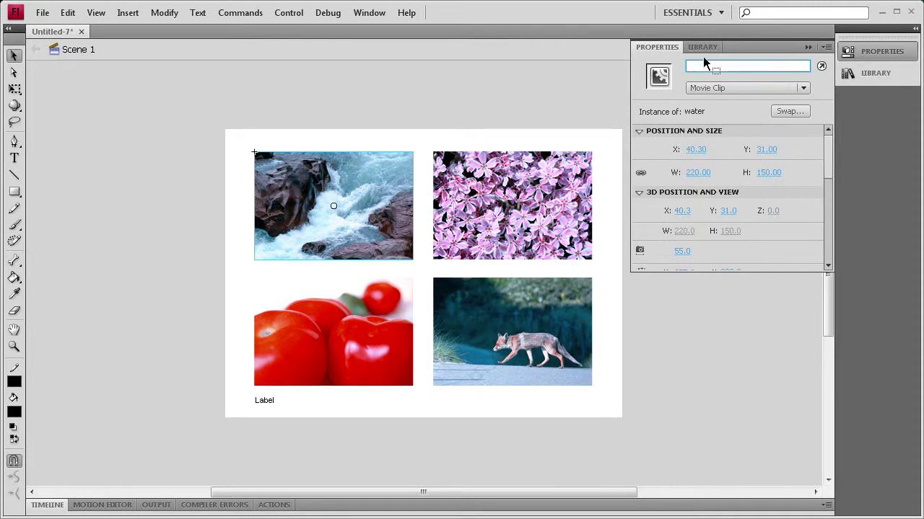
{"action": "type", "text": "water"}
Step: Convert the flower photo to movie clip symbol flowers with instance name flowers
{"action": "left_click", "coordinate": [505, 189]}
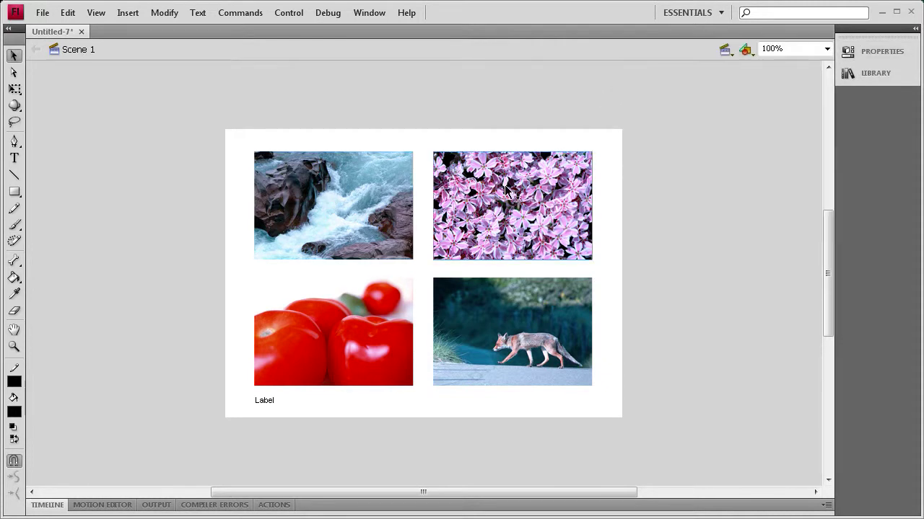
{"action": "key", "text": "F8"}
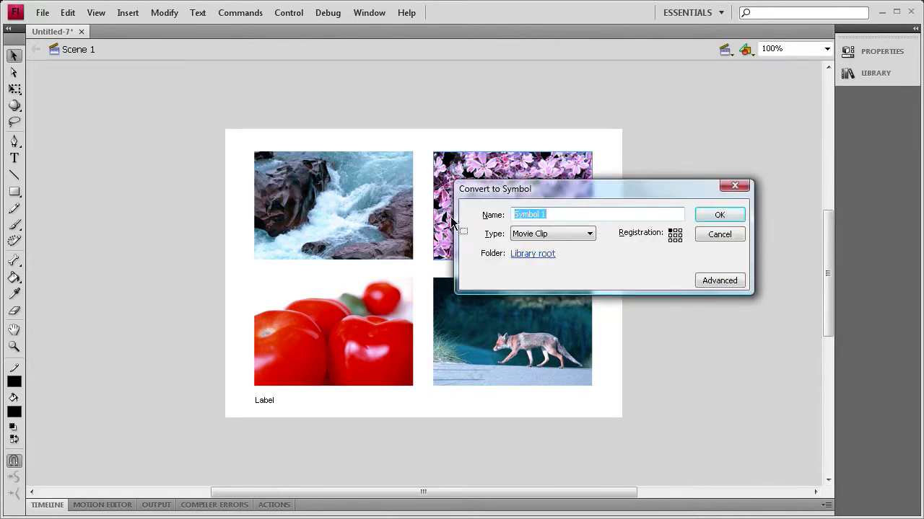
{"action": "type", "text": "flowers"}
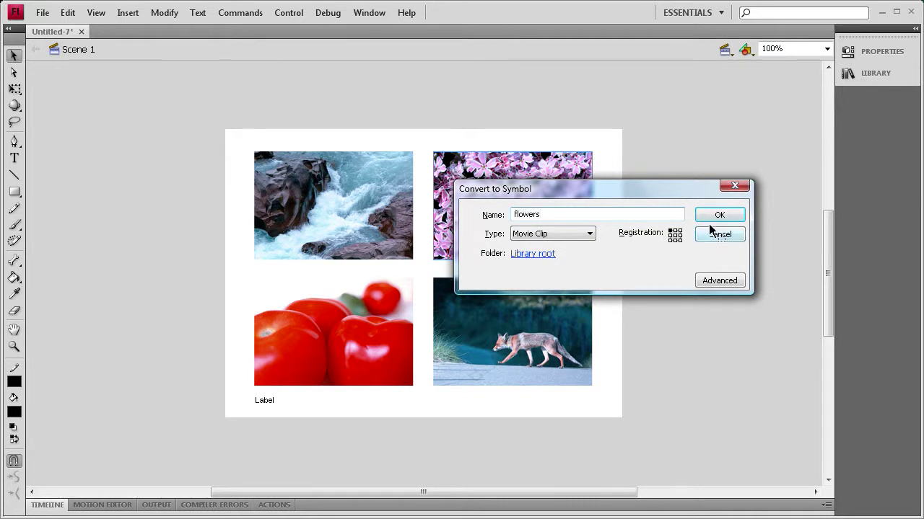
{"action": "left_click", "coordinate": [718, 217]}
{"action": "left_click", "coordinate": [868, 54]}
{"action": "left_click", "coordinate": [743, 66]}
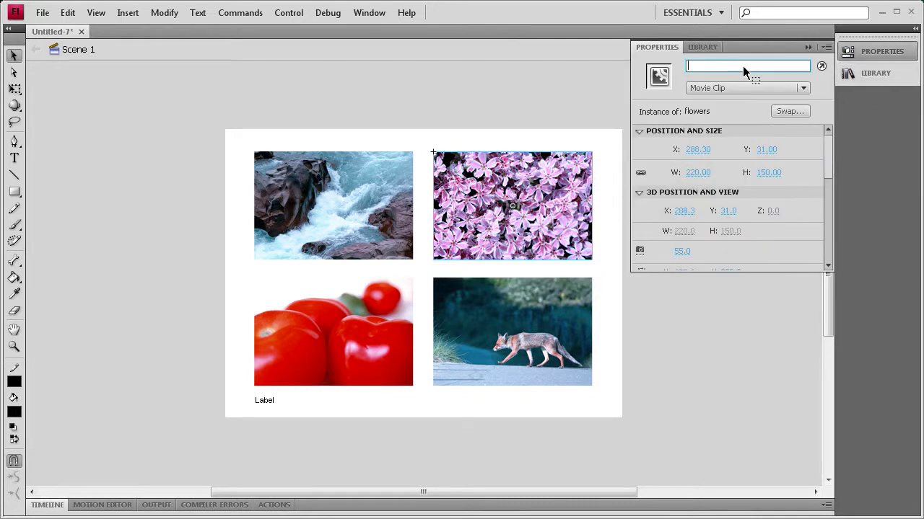
{"action": "type", "text": "flowers"}
{"action": "left_click", "coordinate": [483, 99]}
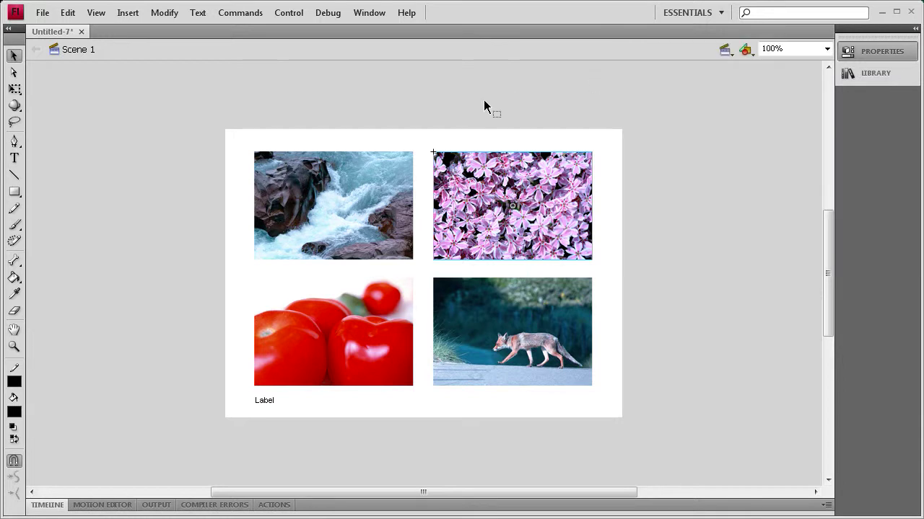
Step: Convert the tomato photo to a movie clip symbol and name its instance
{"action": "left_click", "coordinate": [374, 299]}
{"action": "key", "text": "F8"}
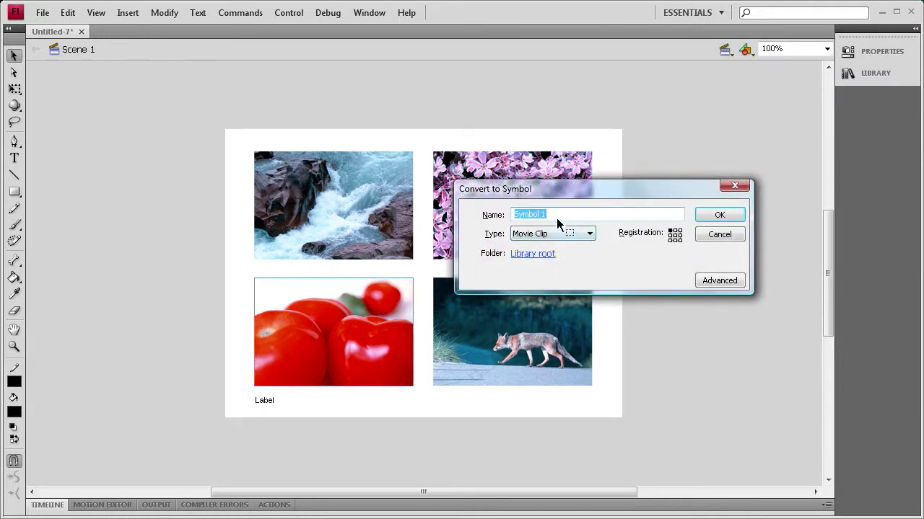
{"action": "type", "text": "tomato"}
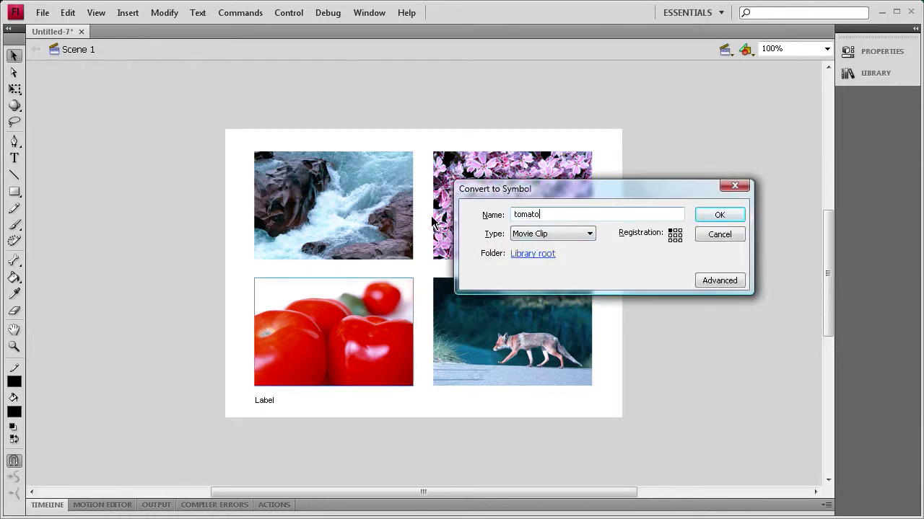
{"action": "left_click", "coordinate": [712, 214]}
{"action": "left_click", "coordinate": [866, 51]}
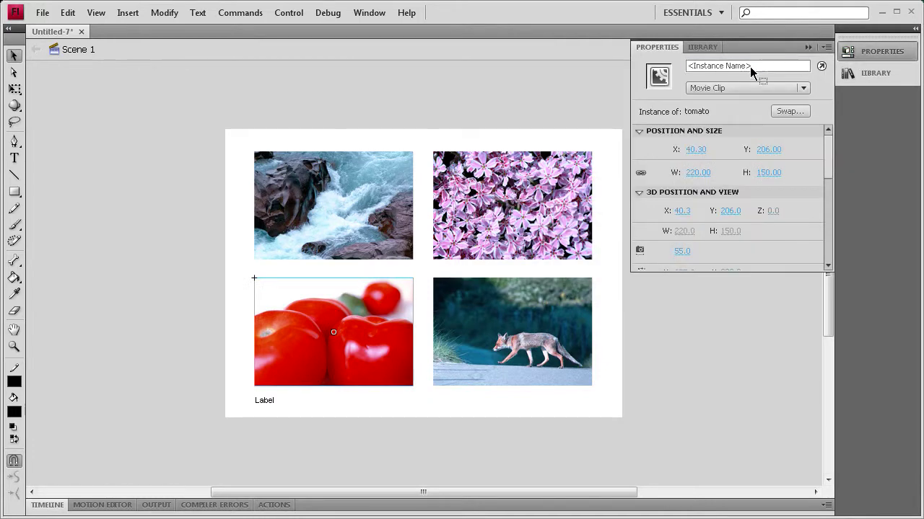
{"action": "left_click", "coordinate": [750, 66]}
{"action": "type", "text": "tomato"}
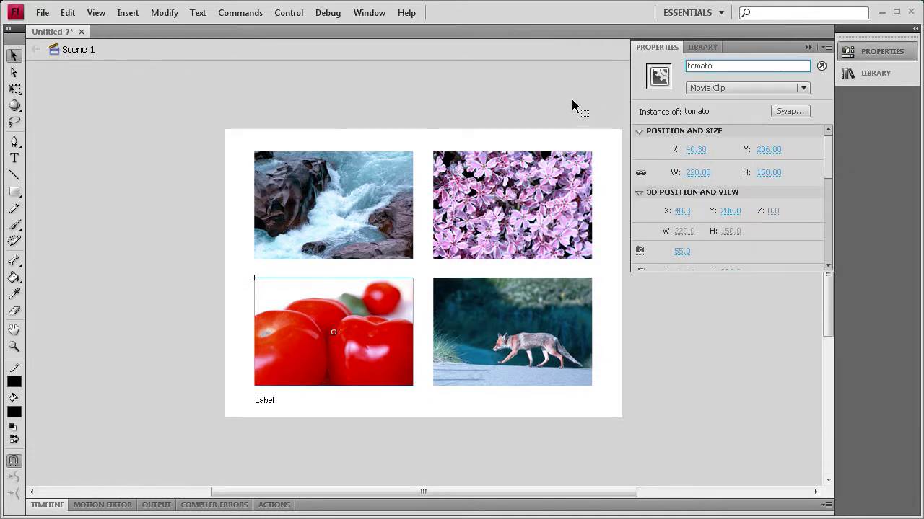
Step: Convert the fox photo to movie clip symbol fox with instance name fox
{"action": "left_click", "coordinate": [573, 108]}
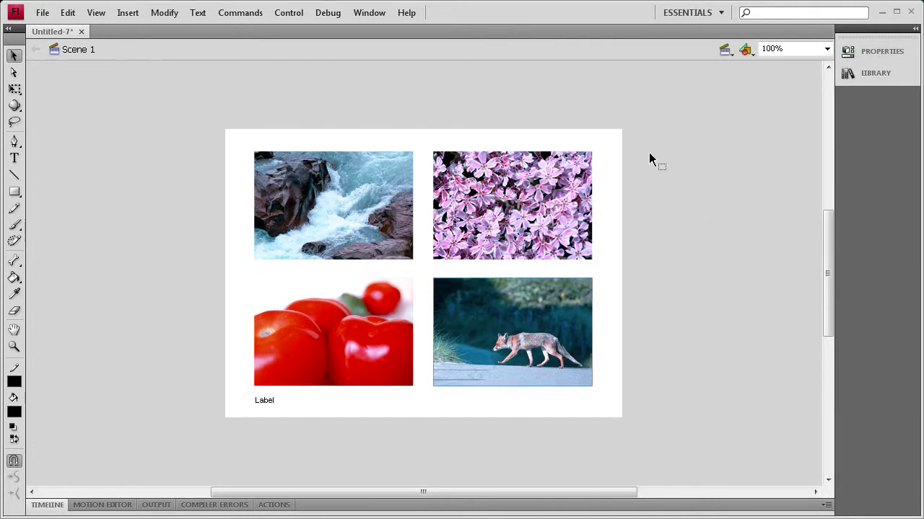
{"action": "key", "text": "F8"}
{"action": "type", "text": "fo"}
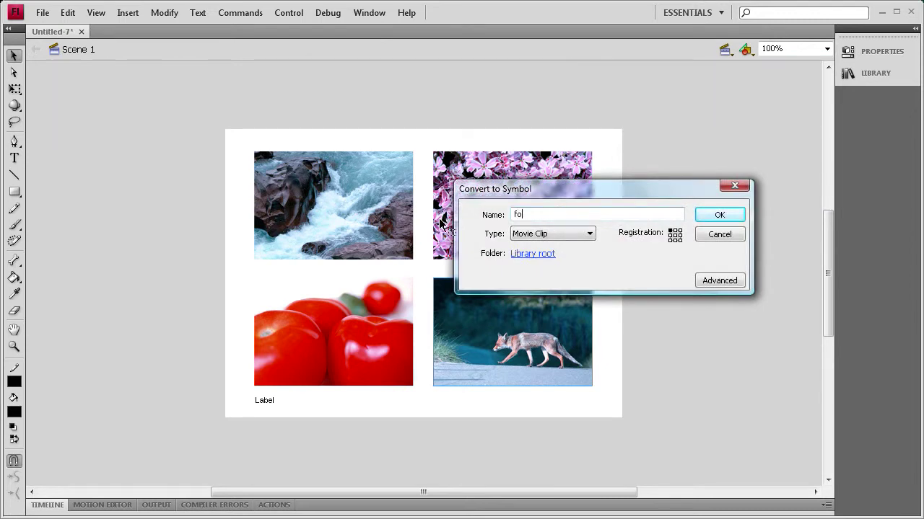
{"action": "type", "text": "x"}
{"action": "left_click", "coordinate": [718, 215]}
{"action": "left_click", "coordinate": [877, 51]}
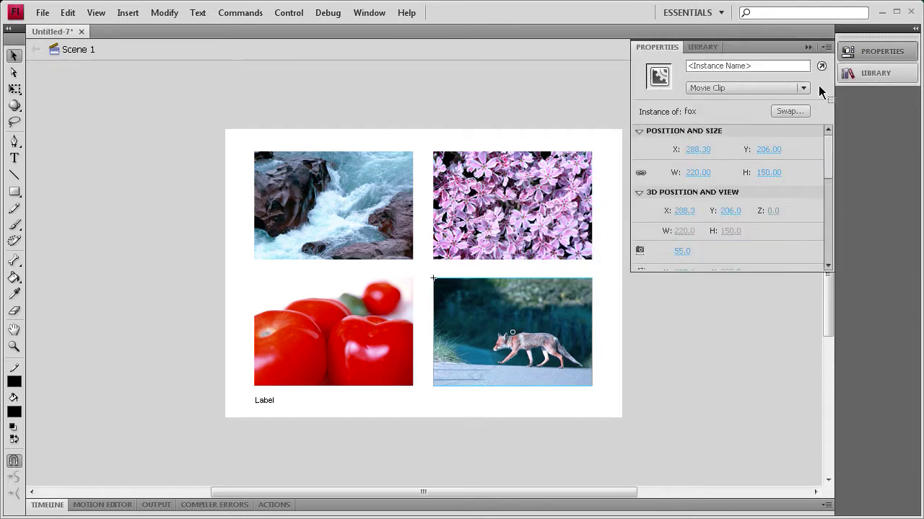
{"action": "left_click", "coordinate": [712, 67]}
{"action": "type", "text": "fox"}
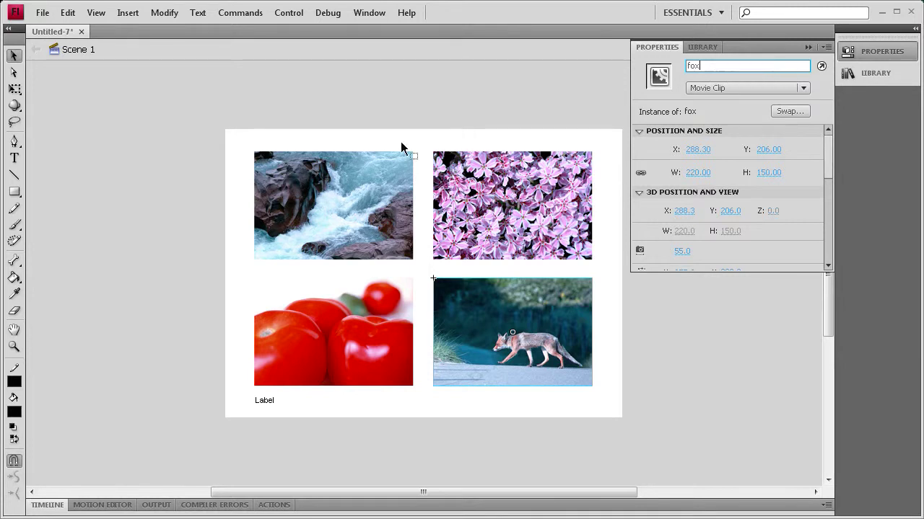
{"action": "left_click", "coordinate": [397, 110]}
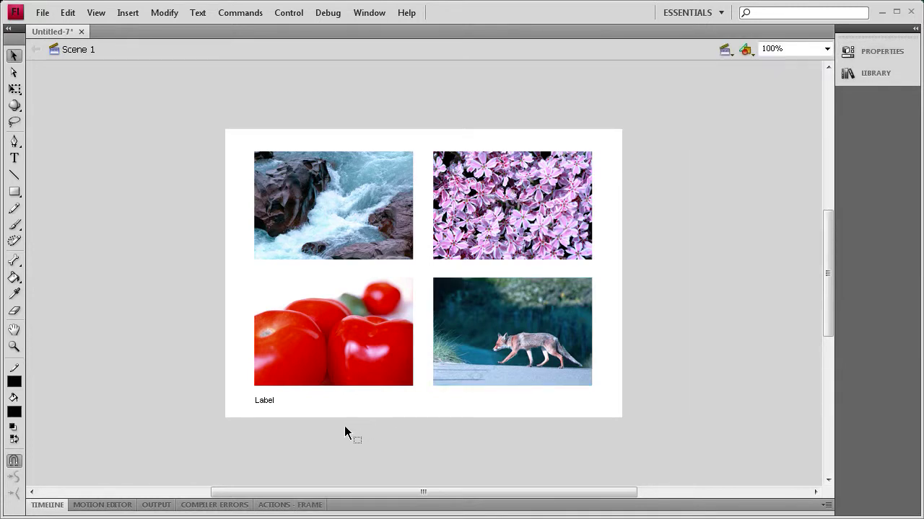
{"action": "left_click", "coordinate": [290, 505]}
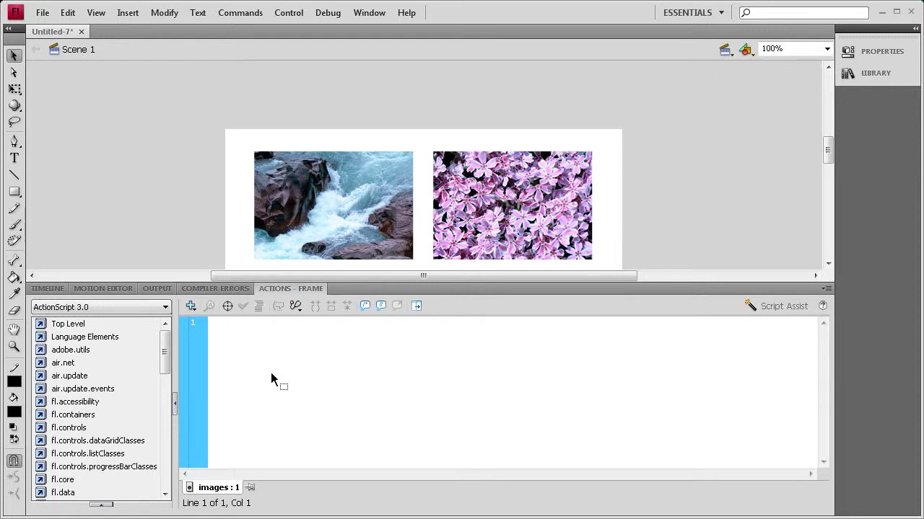
Step: Write mylabel.textField.background = true; and duplicate that line below
{"action": "type", "text": "n"}
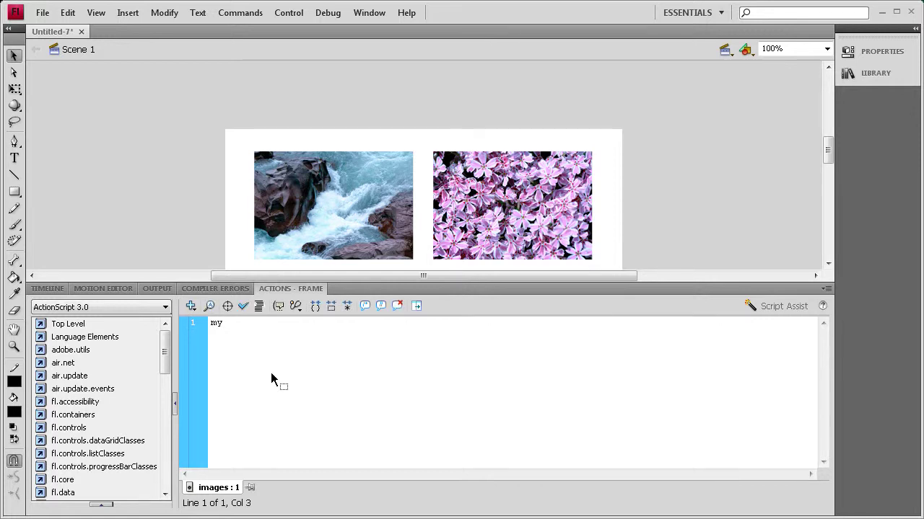
{"action": "type", "text": "label"}
{"action": "type", "text": ".textField"}
{"action": "type", "text": ".background"}
{"action": "type", "text": " = t"}
{"action": "type", "text": "rue;"}
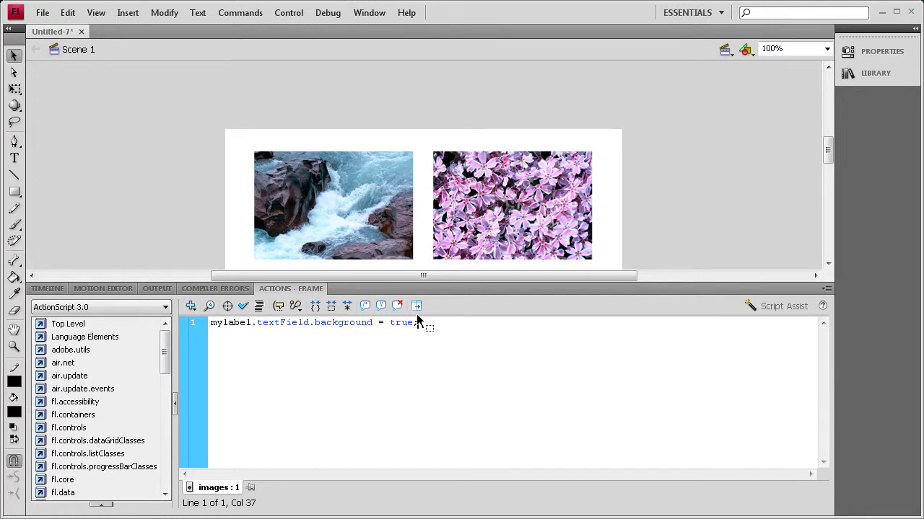
{"action": "key", "text": "Left"}
{"action": "key", "text": "shift+Left"}
{"action": "left_click_drag", "start_coordinate": [417, 325], "coordinate": [113, 330]}
{"action": "key", "text": "ctrl+c"}
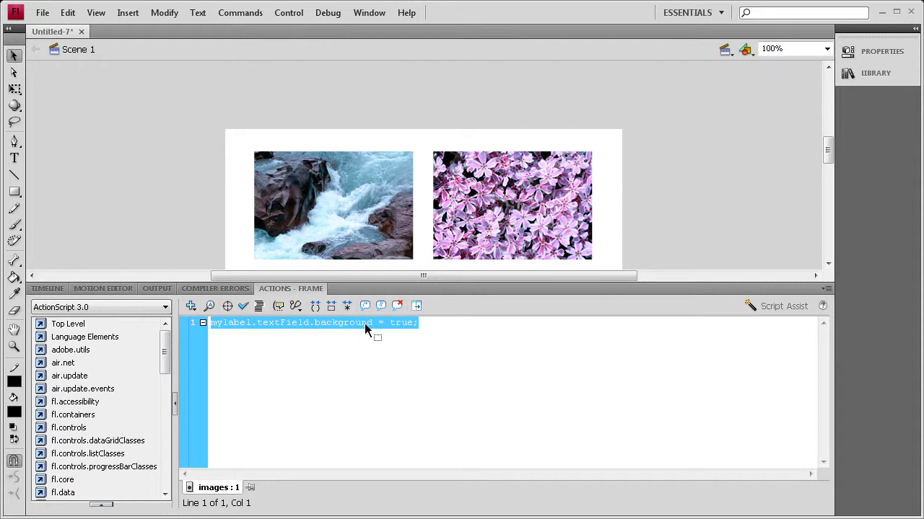
{"action": "left_click", "coordinate": [438, 330]}
{"action": "key", "text": "ctrl+v"}
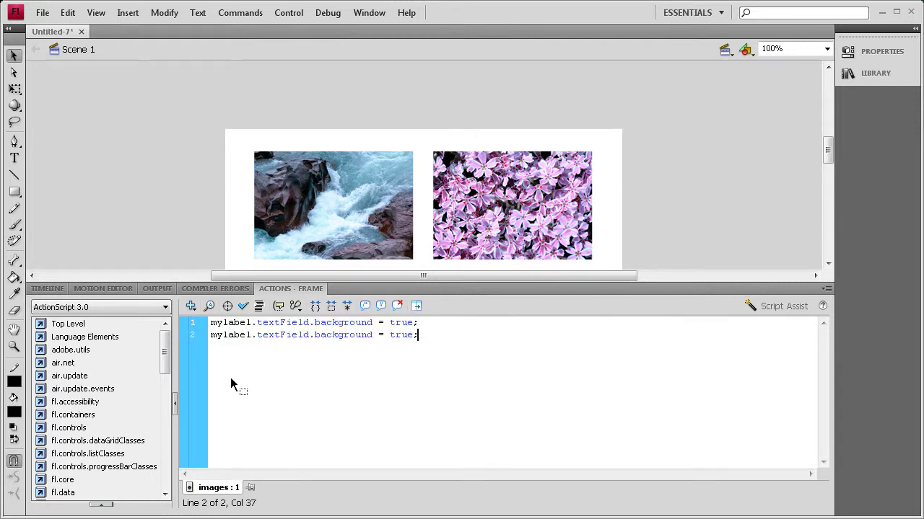
Step: Change the copied line to set backgroundColor to 0xDDDDDD
{"action": "left_click", "coordinate": [373, 335]}
{"action": "type", "text": "Color"}
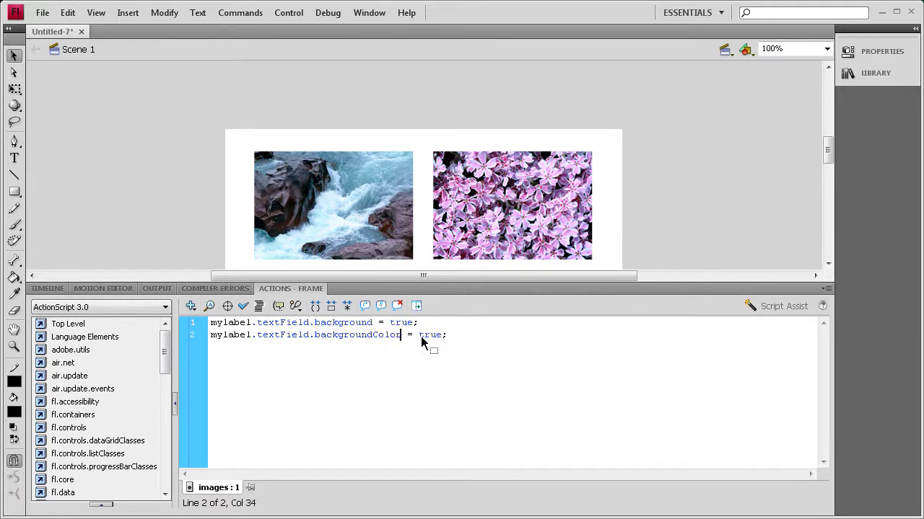
{"action": "double_click", "coordinate": [422, 341]}
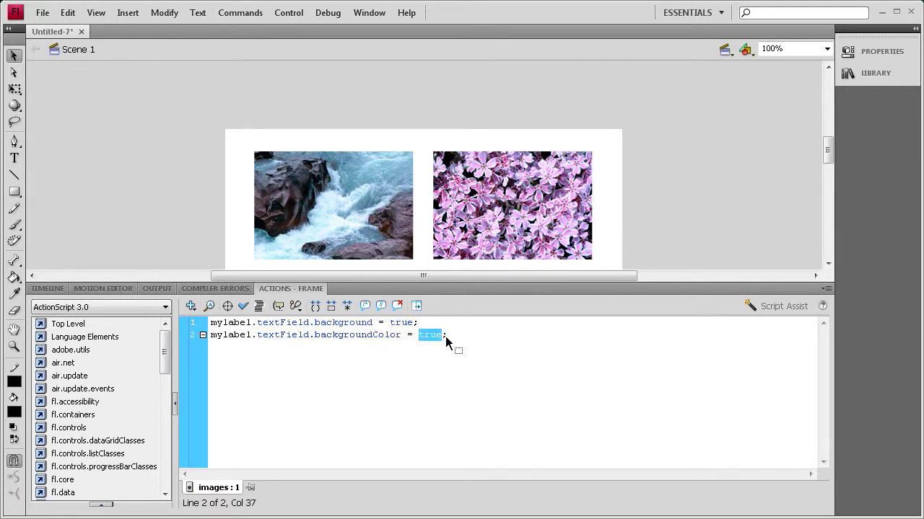
{"action": "type", "text": "0x"}
{"action": "type", "text": "DD"}
{"action": "type", "text": "DDDD"}
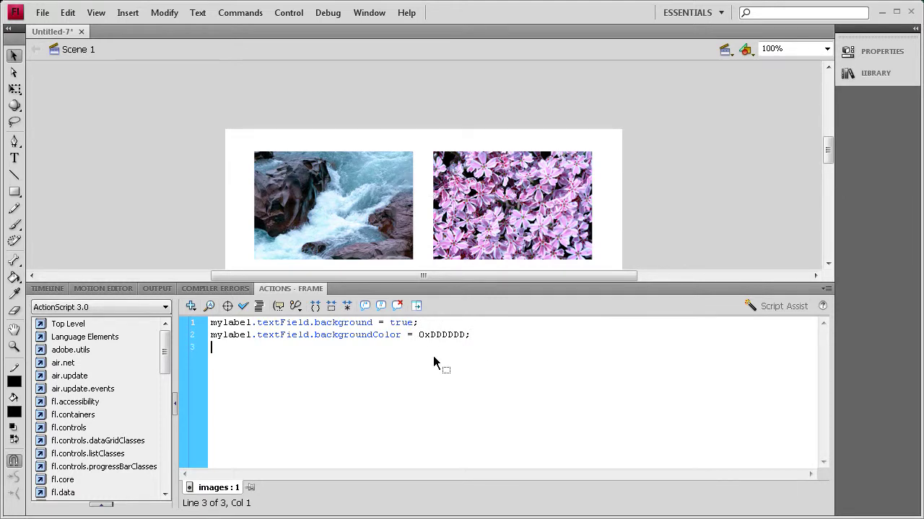
Step: Add a line setting mylabel.text to "Please Select an Image"
{"action": "type", "text": "my"}
{"action": "type", "text": "label.t"}
{"action": "type", "text": "ext ="}
{"action": "type", "text": "Please "}
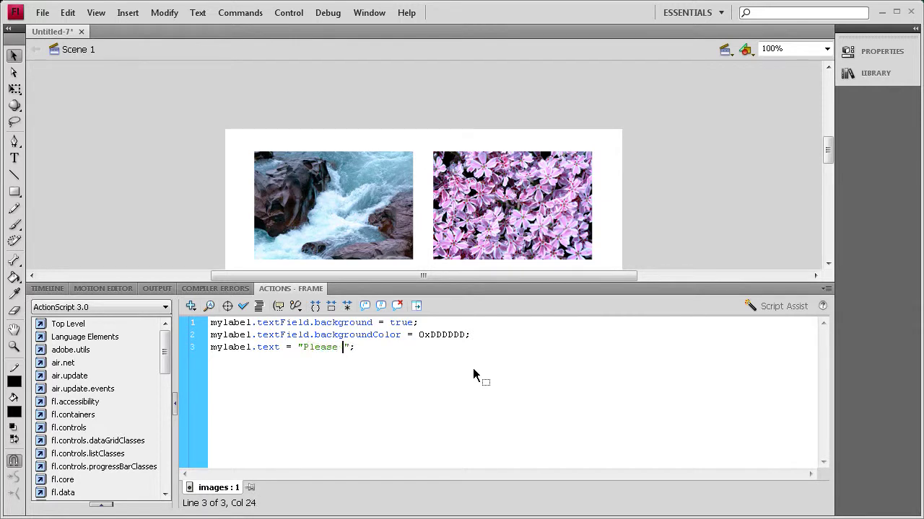
{"action": "type", "text": "Select "}
{"action": "type", "text": "and See"}
{"action": "key", "text": "BackSpace"}
{"action": "key", "text": "BackSpace"}
{"action": "key", "text": "BackSpace"}
{"action": "key", "text": "BackSpace"}
{"action": "key", "text": "BackSpace"}
{"action": "type", "text": "Ima"}
{"action": "type", "text": "ge"}
{"action": "left_click", "coordinate": [290, 12]}
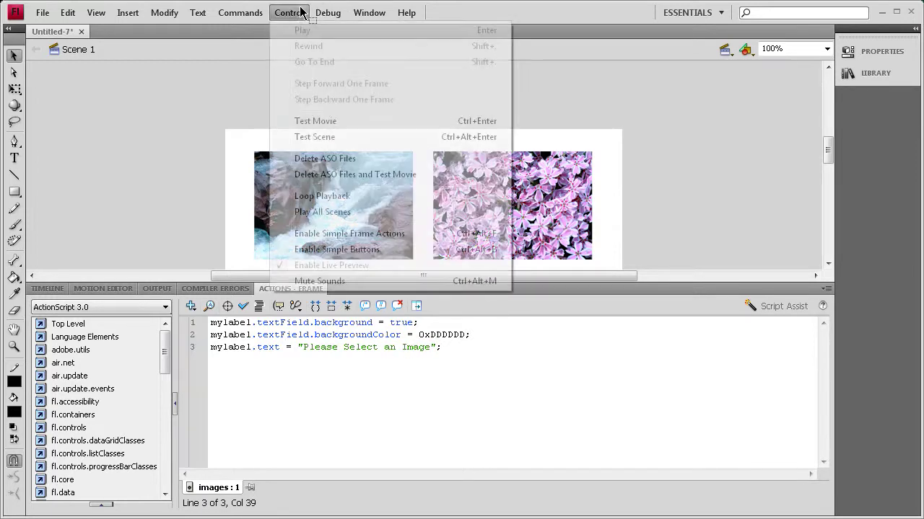
{"action": "left_click", "coordinate": [312, 120]}
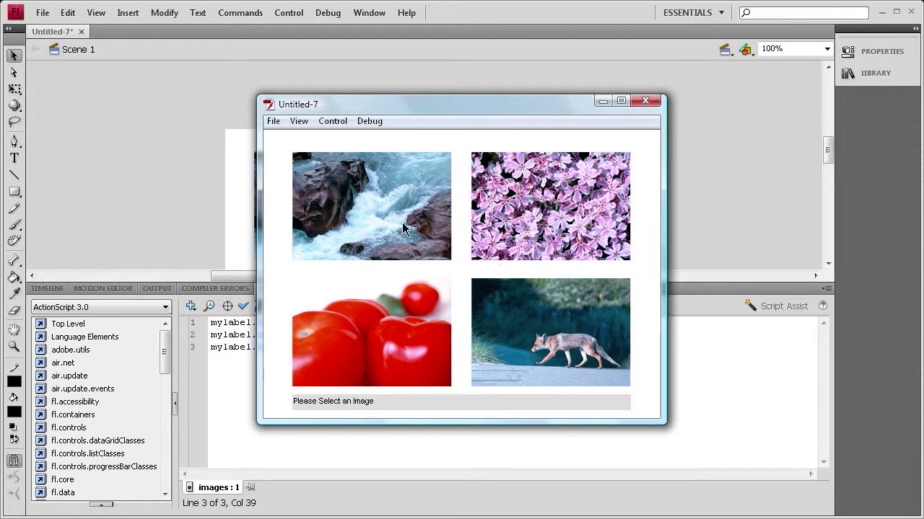
{"action": "left_click", "coordinate": [645, 101]}
{"action": "left_click", "coordinate": [443, 346]}
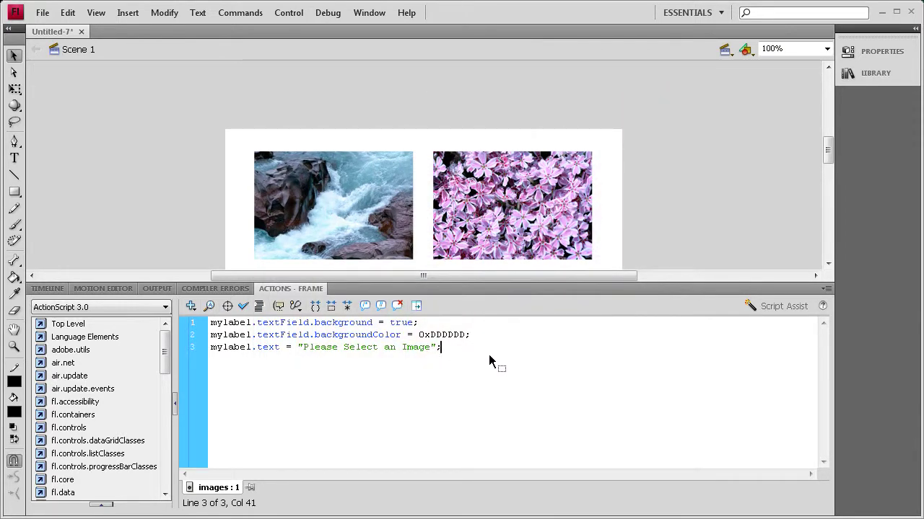
Step: Add the listener line water.addEventListener(MouseEvent.CLICK, watertxt); to the frame script
{"action": "key", "text": "Return"}
{"action": "type", "text": "water."}
{"action": "type", "text": "a"}
{"action": "type", "text": "ddEventListe"}
{"action": "type", "text": "ner("}
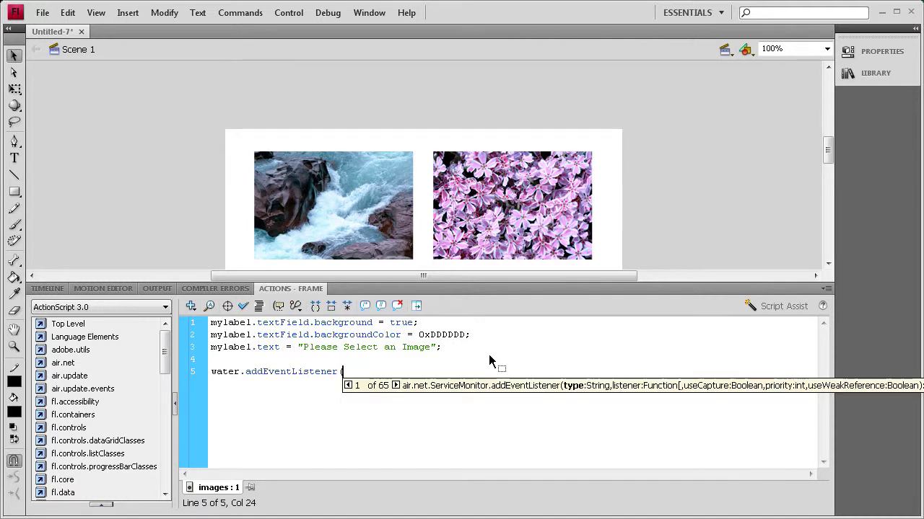
{"action": "type", "text": "MouseEven"}
{"action": "type", "text": "t."}
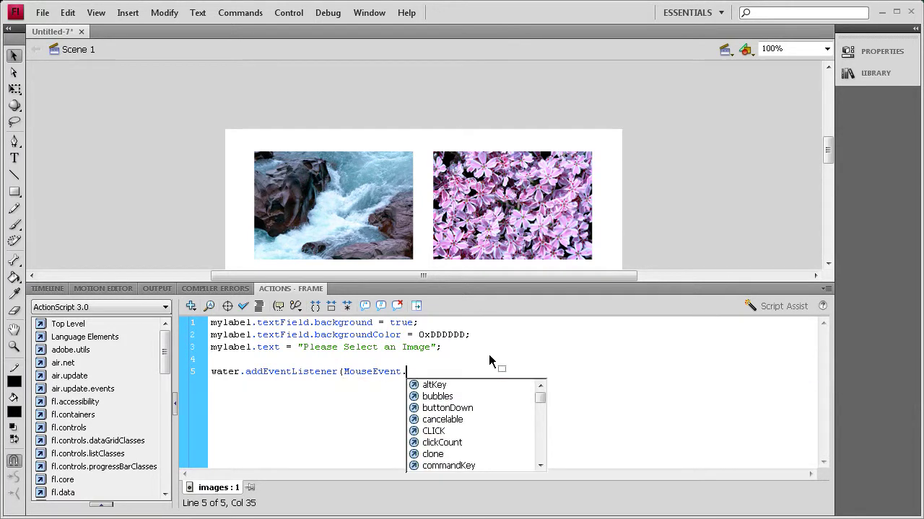
{"action": "type", "text": "CLI"}
{"action": "key", "text": "Return"}
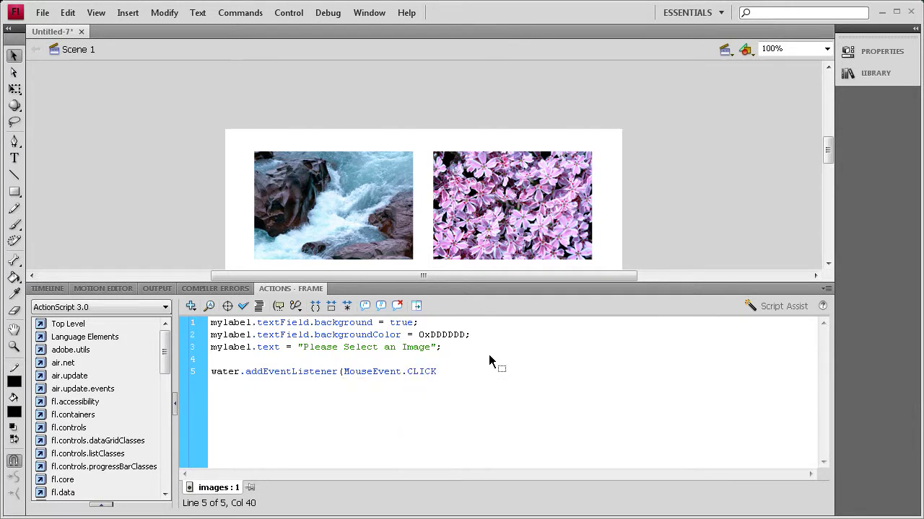
{"action": "type", "text": ","}
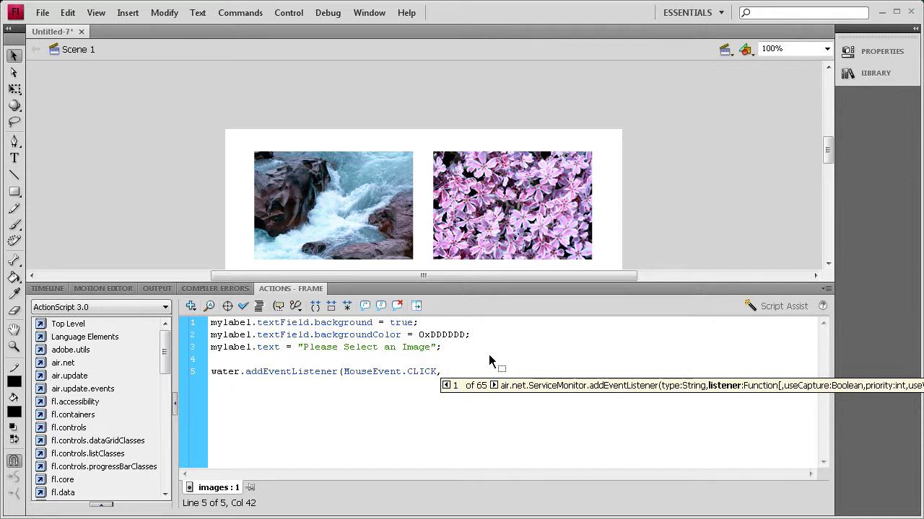
{"action": "type", "text": "water"}
{"action": "type", "text": "txt)"}
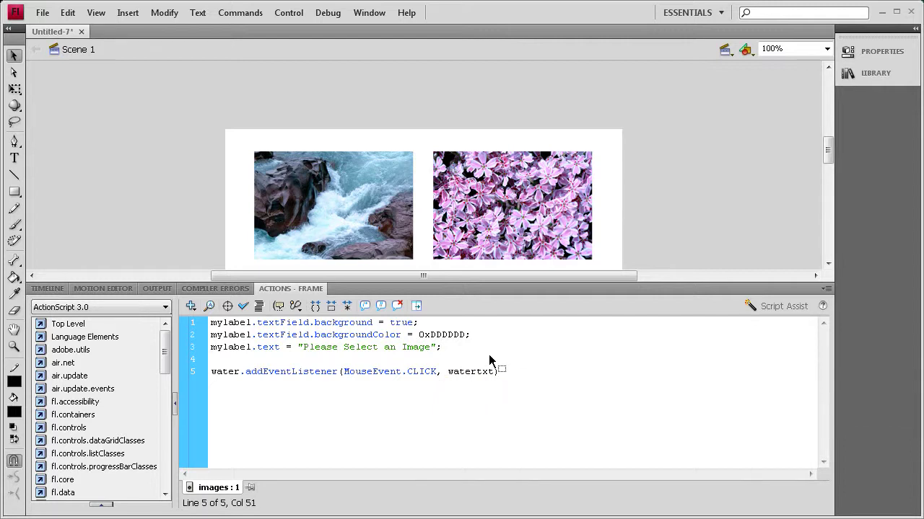
{"action": "type", "text": ";"}
Step: Duplicate the water listener line three times below the original
{"action": "left_click_drag", "start_coordinate": [506, 369], "coordinate": [182, 378]}
{"action": "key", "text": "ctrl+c"}
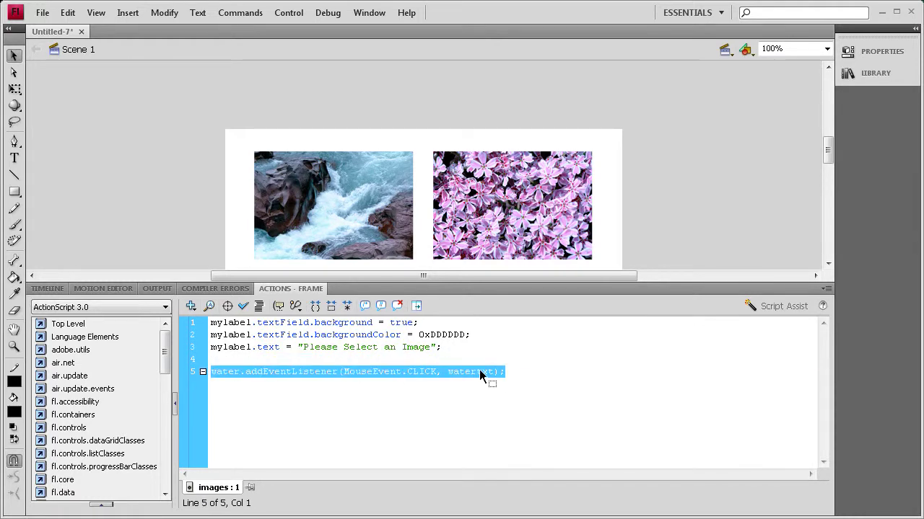
{"action": "left_click", "coordinate": [512, 375]}
{"action": "key", "text": "Return"}
{"action": "key", "text": "ctrl+v"}
{"action": "key", "text": "Return"}
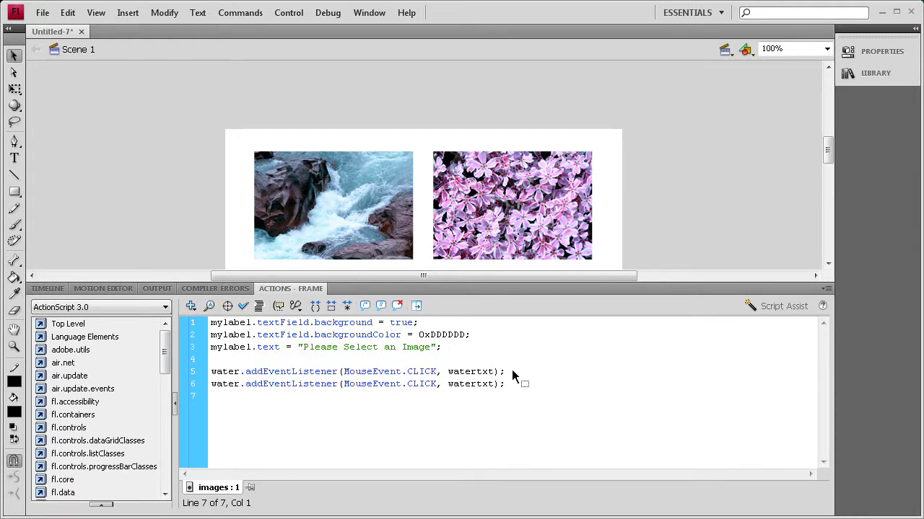
{"action": "key", "text": "ctrl+v"}
{"action": "key", "text": "Return"}
{"action": "key", "text": "ctrl+v"}
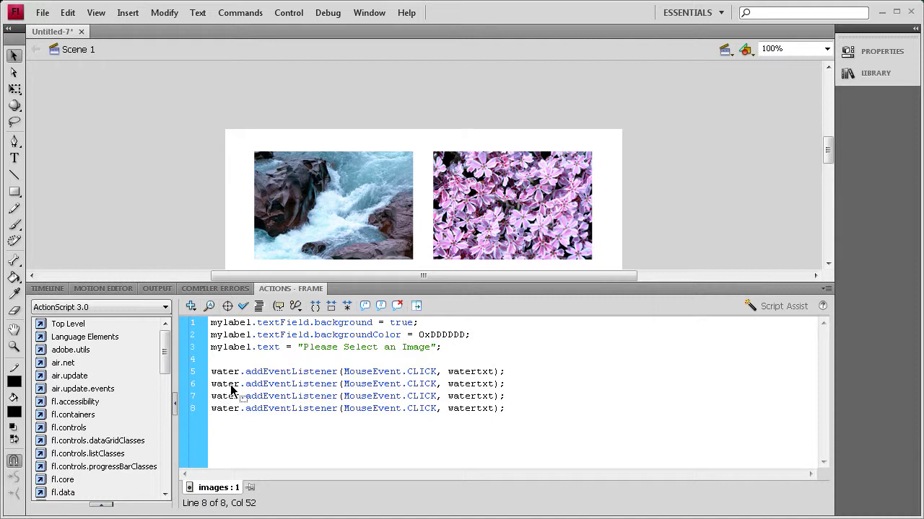
Step: Change the three copied listeners' targets to flowers, tomato and fox
{"action": "left_click_drag", "start_coordinate": [239, 384], "coordinate": [213, 388]}
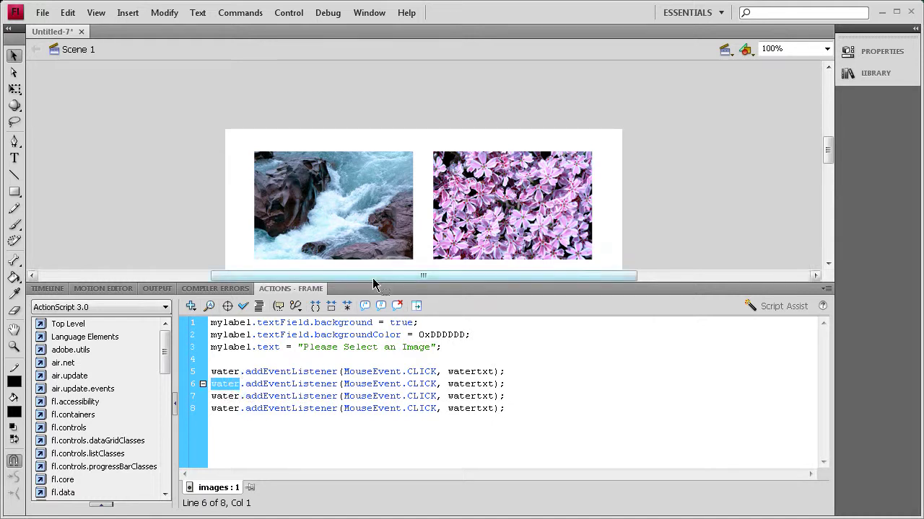
{"action": "type", "text": "flowers"}
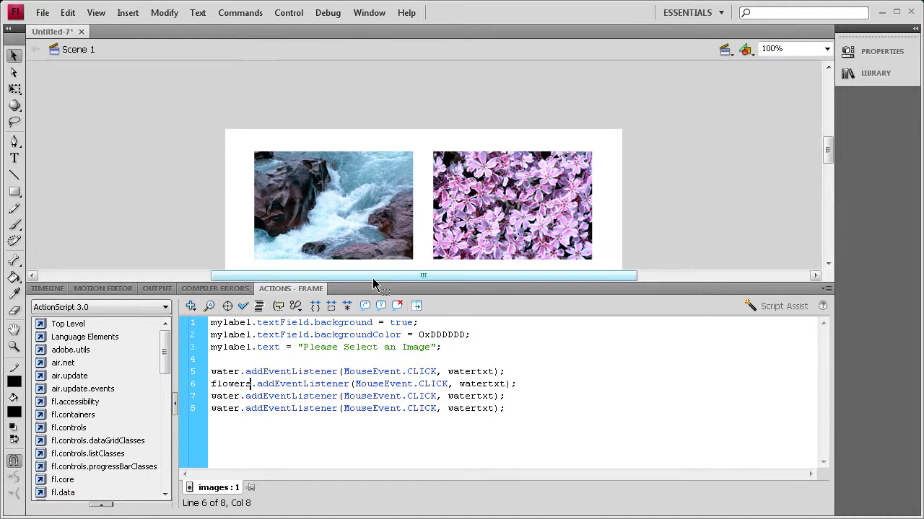
{"action": "left_click_drag", "start_coordinate": [243, 396], "coordinate": [188, 401]}
{"action": "type", "text": "t"}
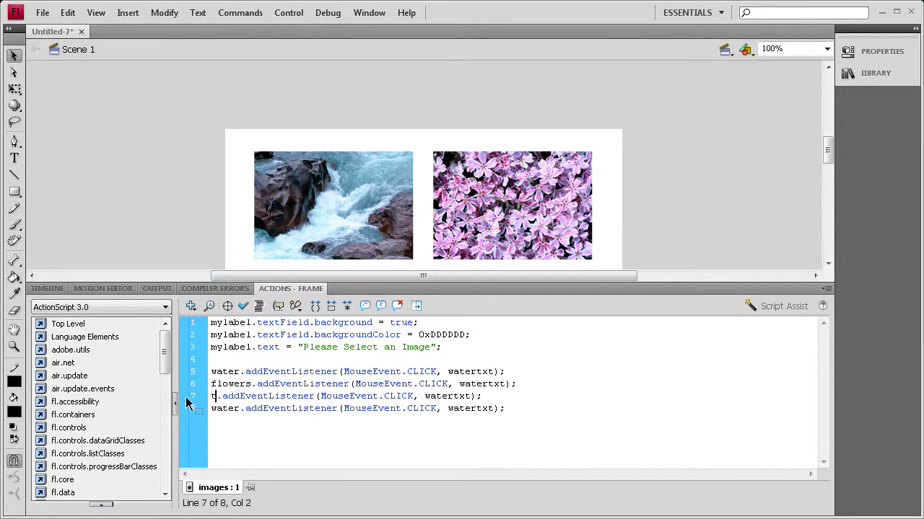
{"action": "type", "text": "omato"}
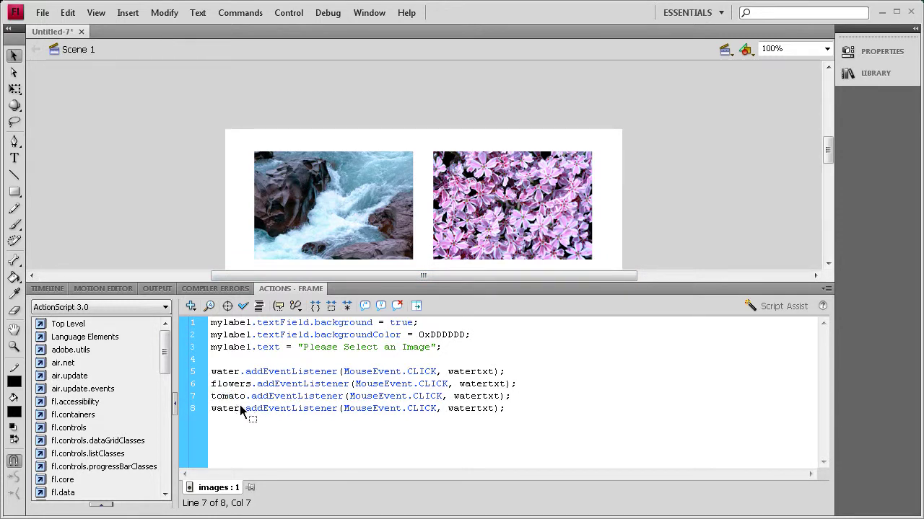
{"action": "left_click_drag", "start_coordinate": [241, 409], "coordinate": [202, 411]}
{"action": "type", "text": "fox"}
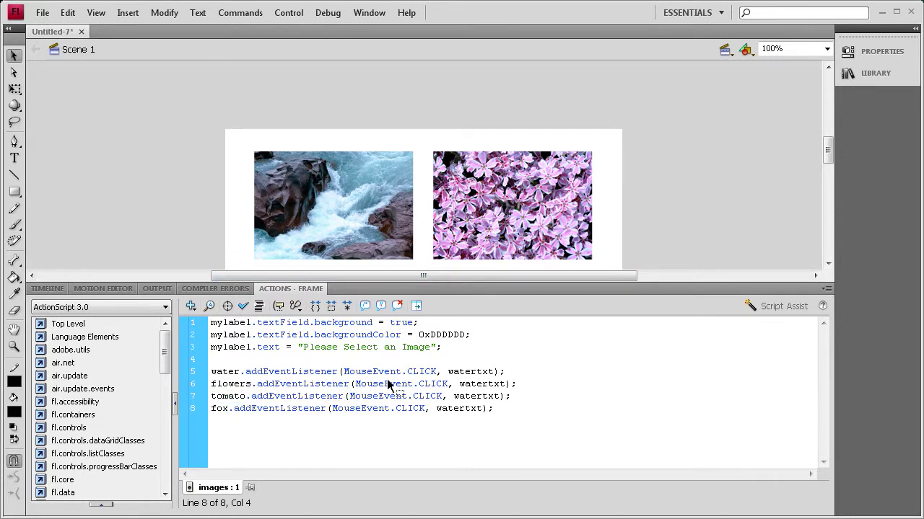
Step: Rename the copied listeners' handlers to flowerstxt, tomatotxt and foxtxt
{"action": "left_click_drag", "start_coordinate": [460, 384], "coordinate": [488, 385]}
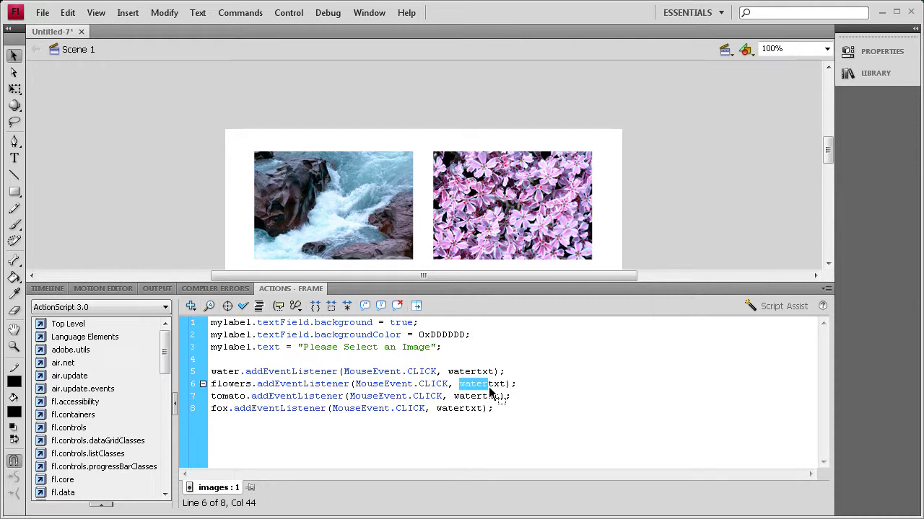
{"action": "type", "text": "flowers"}
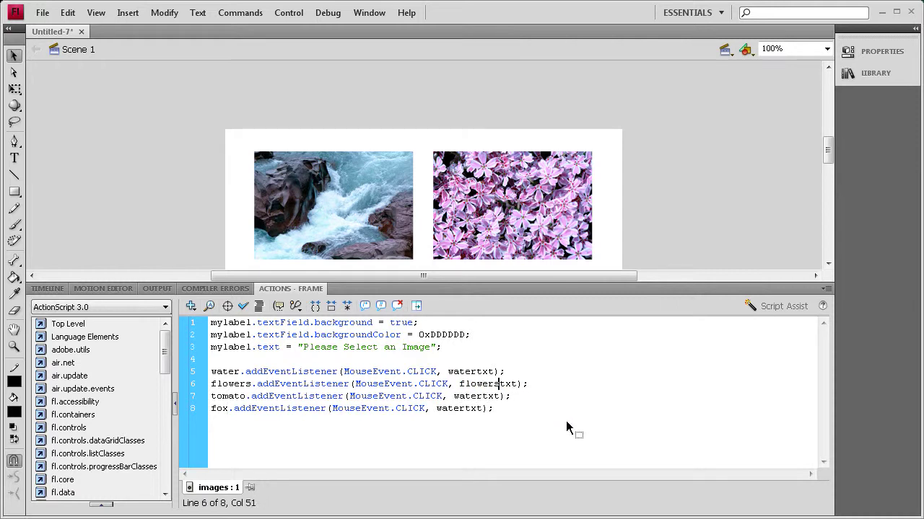
{"action": "left_click_drag", "start_coordinate": [453, 396], "coordinate": [484, 396]}
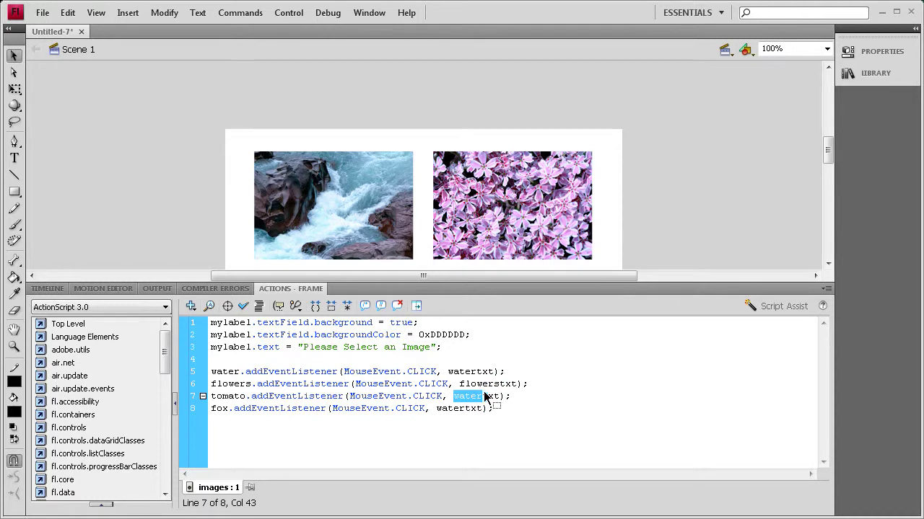
{"action": "type", "text": "tomato"}
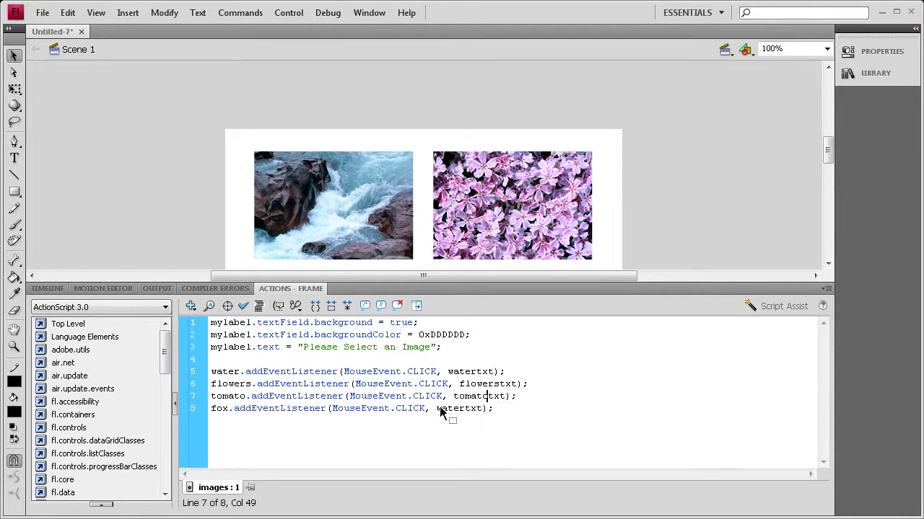
{"action": "left_click_drag", "start_coordinate": [437, 409], "coordinate": [464, 412]}
{"action": "type", "text": "fo"}
Step: Write function watertxt(event:MouseEvent):void setting mylabel.text to "These rapids look dangerous!"
{"action": "left_click", "coordinate": [278, 436]}
{"action": "key", "text": "Return"}
{"action": "key", "text": "Return"}
{"action": "type", "text": "nction"}
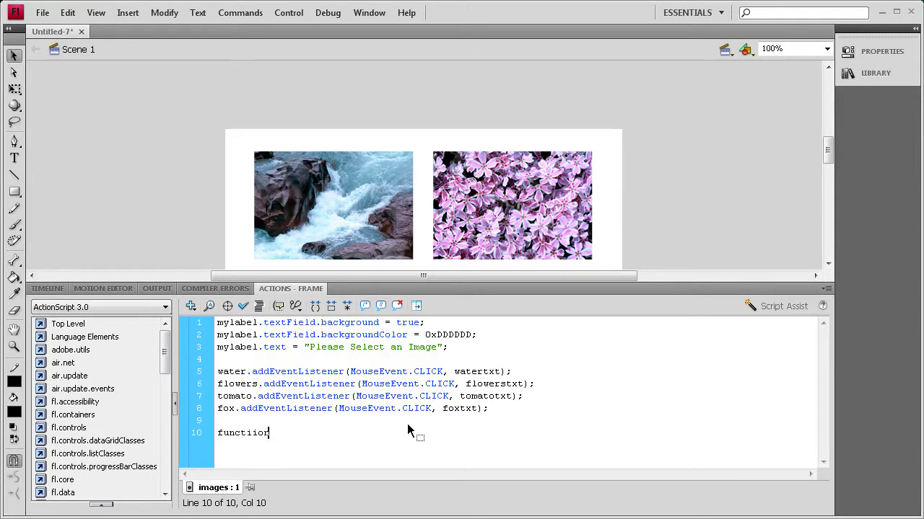
{"action": "key", "text": "BackSpace"}
{"action": "key", "text": "BackSpace"}
{"action": "key", "text": "BackSpace"}
{"action": "key", "text": "BackSpace"}
{"action": "type", "text": "ion "}
{"action": "type", "text": "water"}
{"action": "type", "text": "txt "}
{"action": "type", "text": "("}
{"action": "type", "text": "event:"}
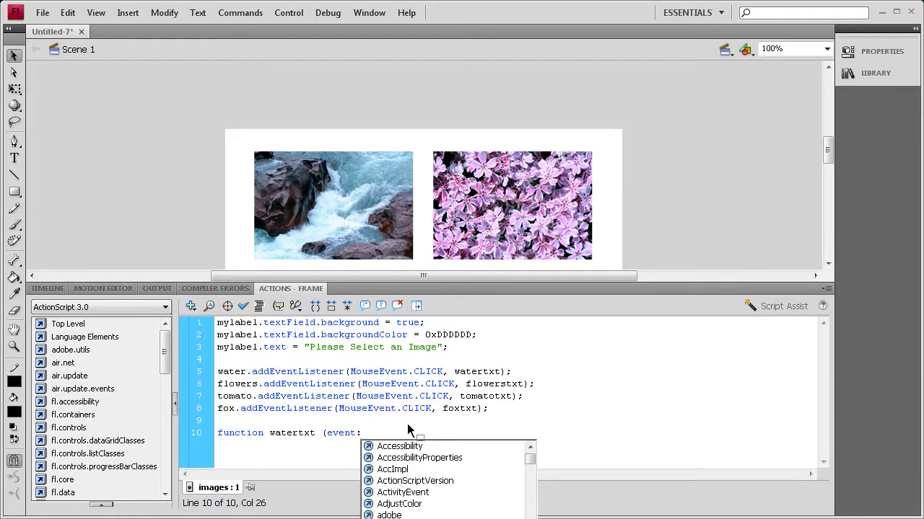
{"action": "type", "text": "MouseE"}
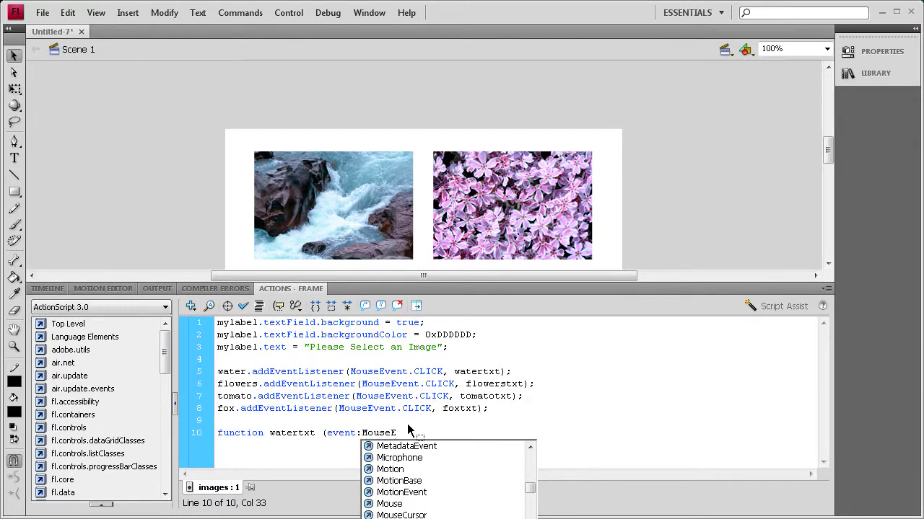
{"action": "type", "text": "vent)"}
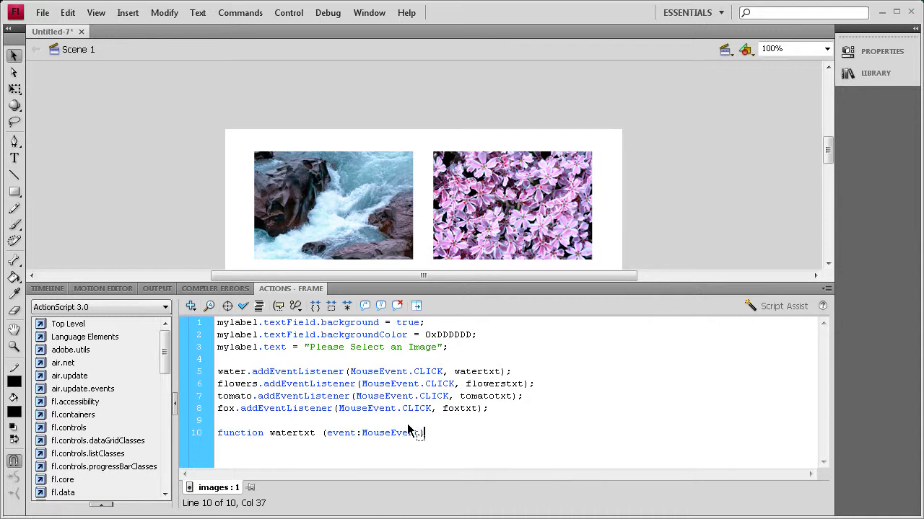
{"action": "type", "text": ":void"}
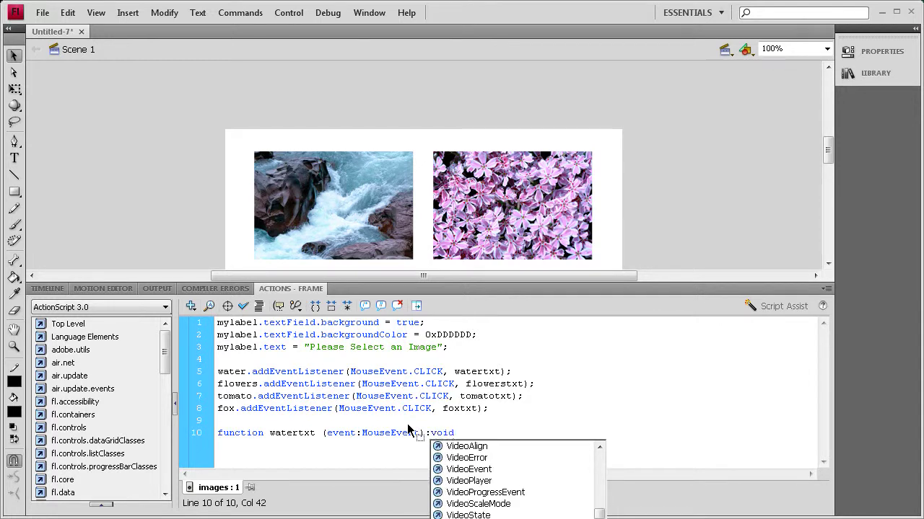
{"action": "type", "text": "{"}
{"action": "key", "text": "Return"}
{"action": "key", "text": "Return"}
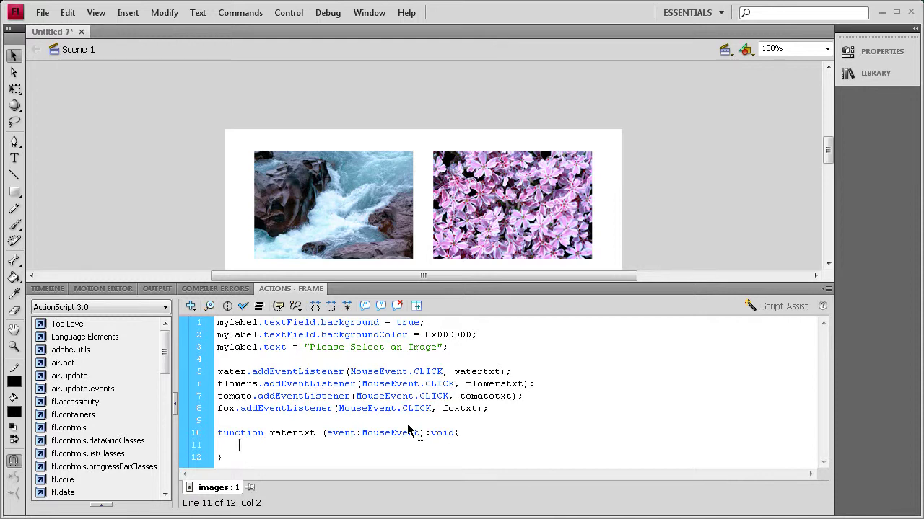
{"action": "left_click_drag", "start_coordinate": [449, 347], "coordinate": [204, 357]}
{"action": "left_click", "coordinate": [280, 348]}
{"action": "left_click", "coordinate": [236, 460]}
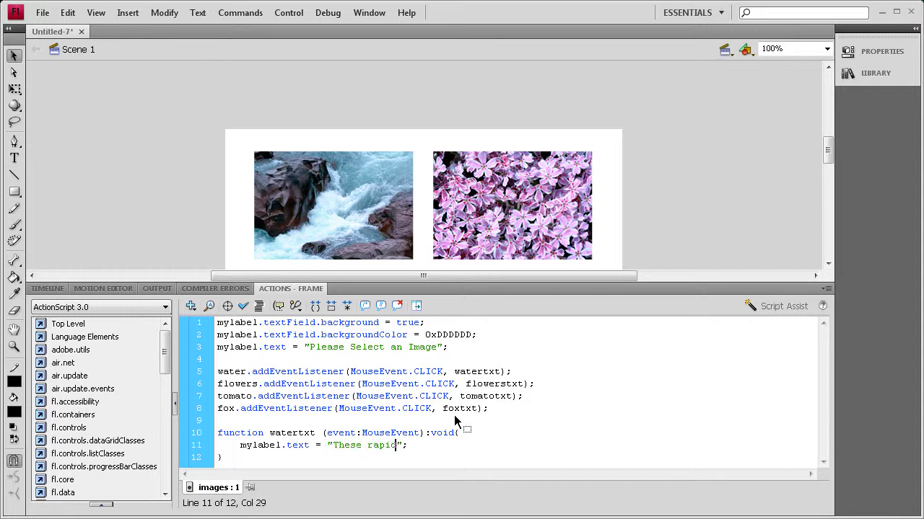
{"action": "type", "text": "s look dan"}
{"action": "type", "text": "gerous"}
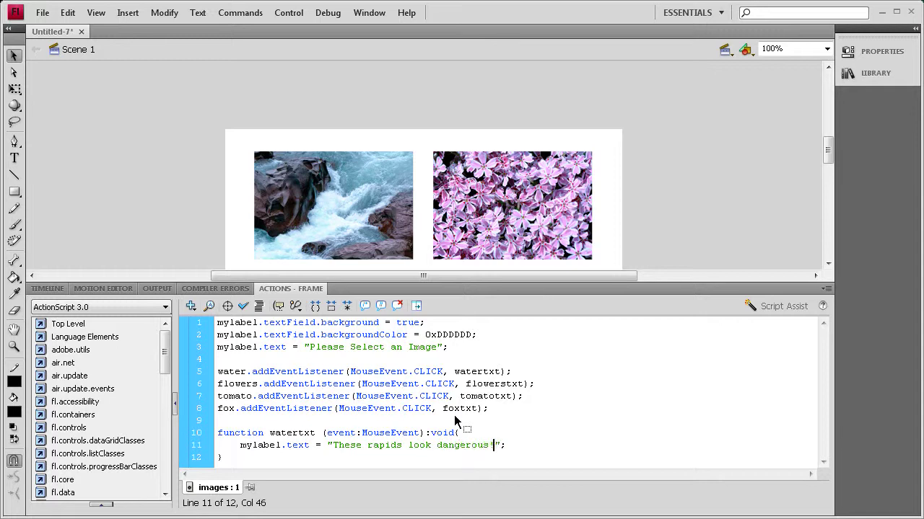
{"action": "type", "text": "!"}
Step: Paste three copies of the watertxt function below the original
{"action": "left_click", "coordinate": [219, 457]}
{"action": "left_click_drag", "start_coordinate": [223, 458], "coordinate": [210, 435]}
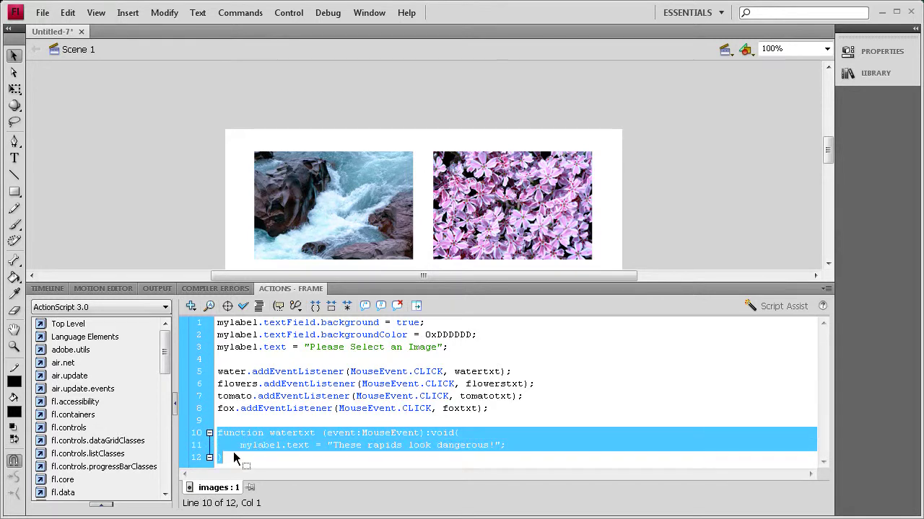
{"action": "left_click", "coordinate": [232, 458]}
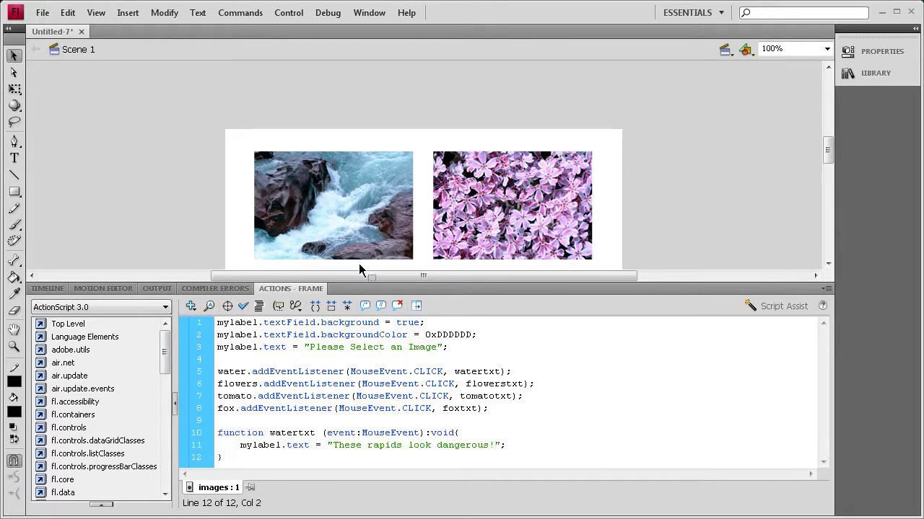
{"action": "key", "text": "Return"}
{"action": "type", "text": "function watertxt (event:MouseEvent):void{ \tmylabel.text = \"These rapids look dangerous!\"; }"}
{"action": "key", "text": "Return"}
{"action": "type", "text": "function watertxt (event:MouseEvent):void{ \tmylabel.text = \"These rapids look dangerous!\"; }"}
{"action": "key", "text": "Return"}
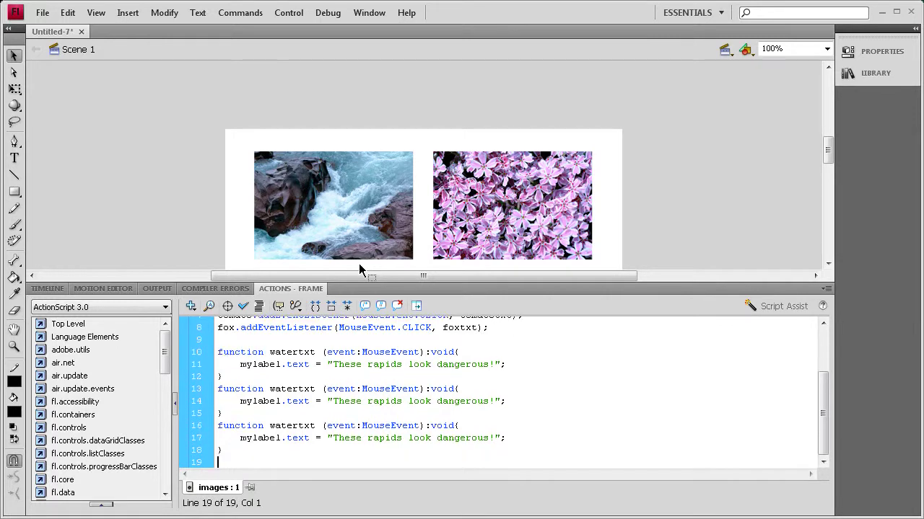
{"action": "type", "text": "function watertxt (event:MouseEvent):void{ \tmylabel.text = \"These rapids look dangerous!\"; }"}
{"action": "scroll", "coordinate": [366, 354], "scroll_direction": "up", "scroll_amount": 1}
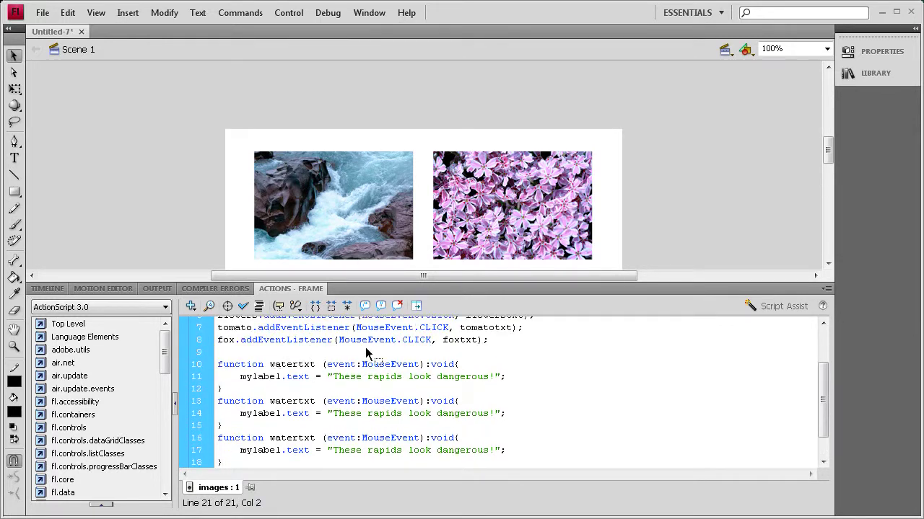
{"action": "scroll", "coordinate": [366, 354], "scroll_direction": "up", "scroll_amount": 3}
Step: Rename the first two function copies to flowerstxt and tomatotxt using the listener names
{"action": "left_click", "coordinate": [441, 352]}
{"action": "double_click", "coordinate": [494, 353]}
{"action": "key", "text": "ctrl+c"}
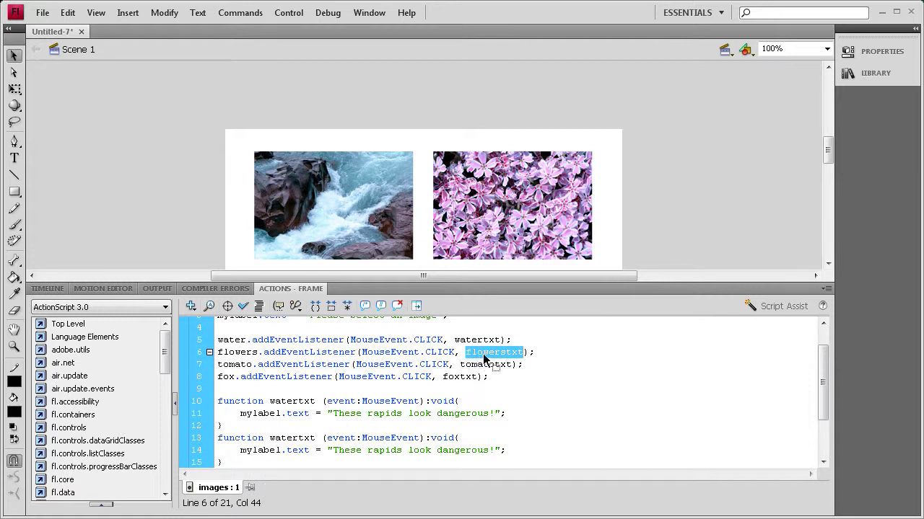
{"action": "double_click", "coordinate": [288, 438]}
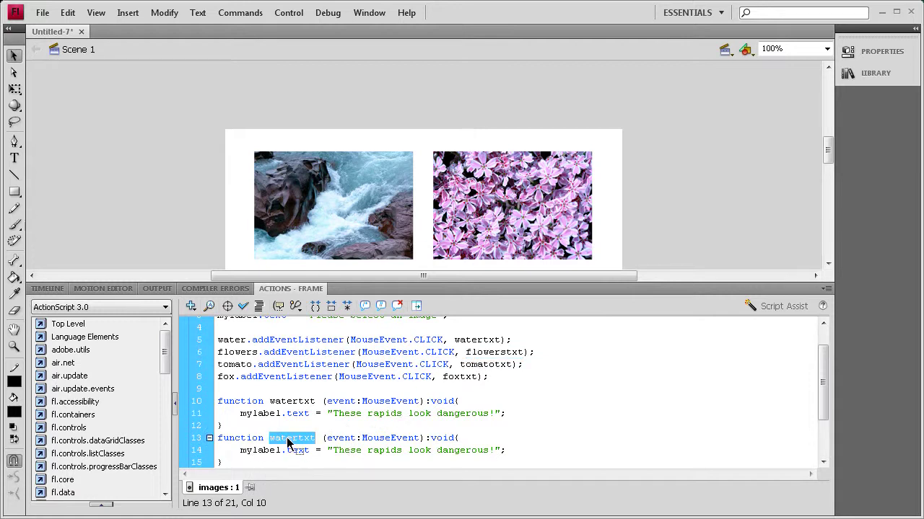
{"action": "key", "text": "ctrl+v"}
{"action": "scroll", "coordinate": [303, 447], "scroll_direction": "down", "scroll_amount": 2}
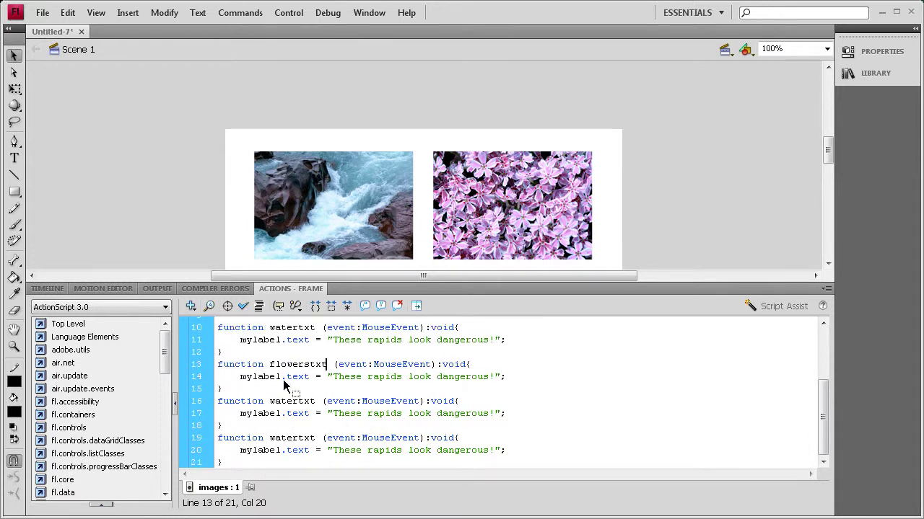
{"action": "scroll", "coordinate": [362, 390], "scroll_direction": "up", "scroll_amount": 1}
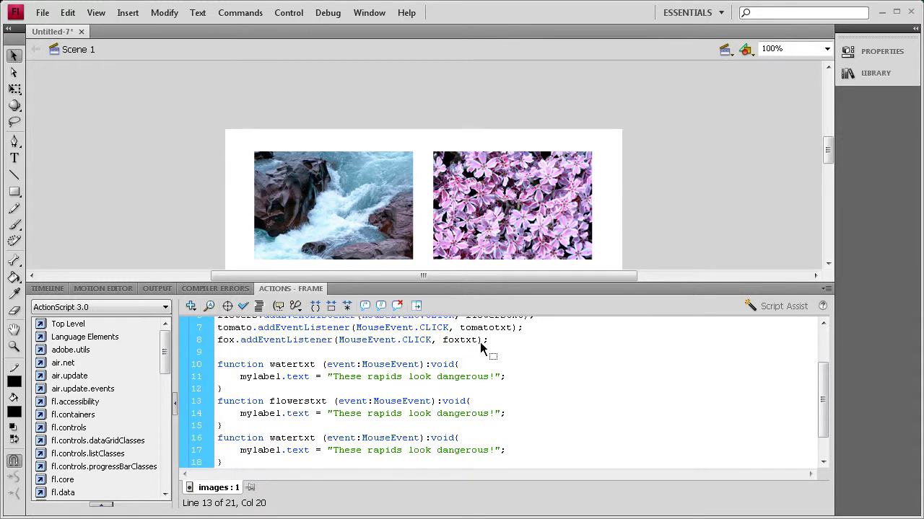
{"action": "scroll", "coordinate": [465, 379], "scroll_direction": "up", "scroll_amount": 1}
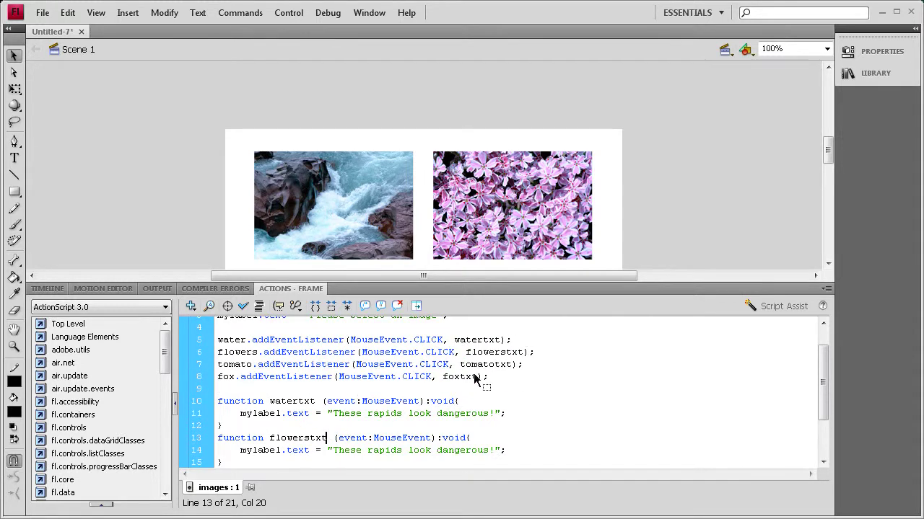
{"action": "double_click", "coordinate": [480, 365]}
{"action": "key", "text": "ctrl+c"}
{"action": "scroll", "coordinate": [404, 414], "scroll_direction": "down", "scroll_amount": 2}
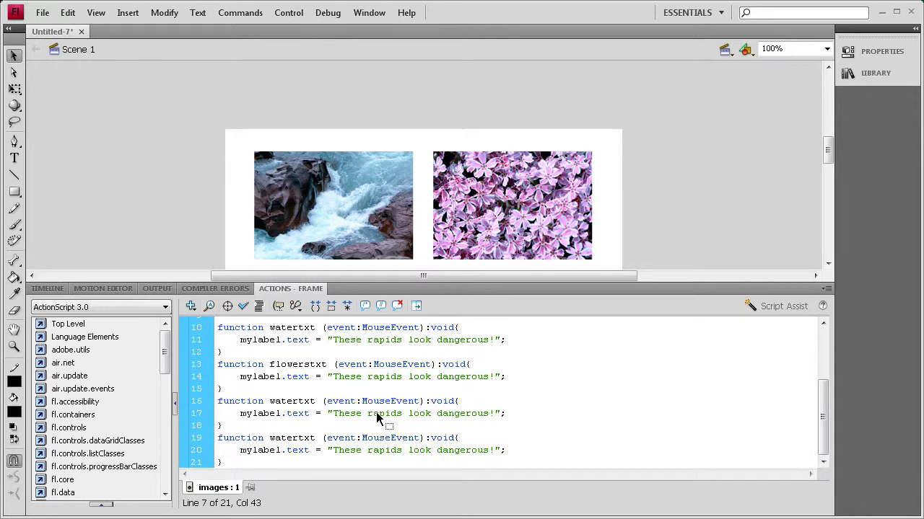
{"action": "double_click", "coordinate": [289, 401]}
{"action": "key", "text": "ctrl+v"}
Step: Rename the third function copy to foxtxt
{"action": "scroll", "coordinate": [495, 332], "scroll_direction": "up", "scroll_amount": 1}
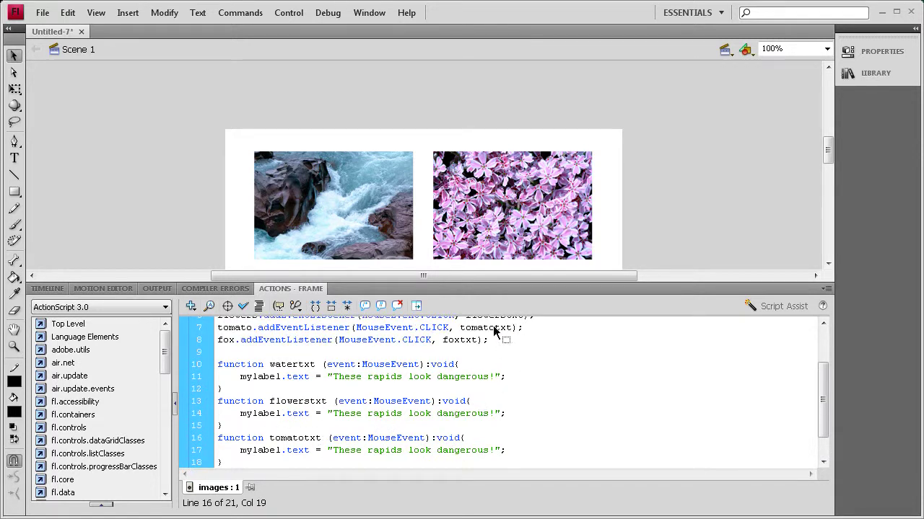
{"action": "double_click", "coordinate": [462, 342]}
{"action": "scroll", "coordinate": [433, 354], "scroll_direction": "down", "scroll_amount": 1}
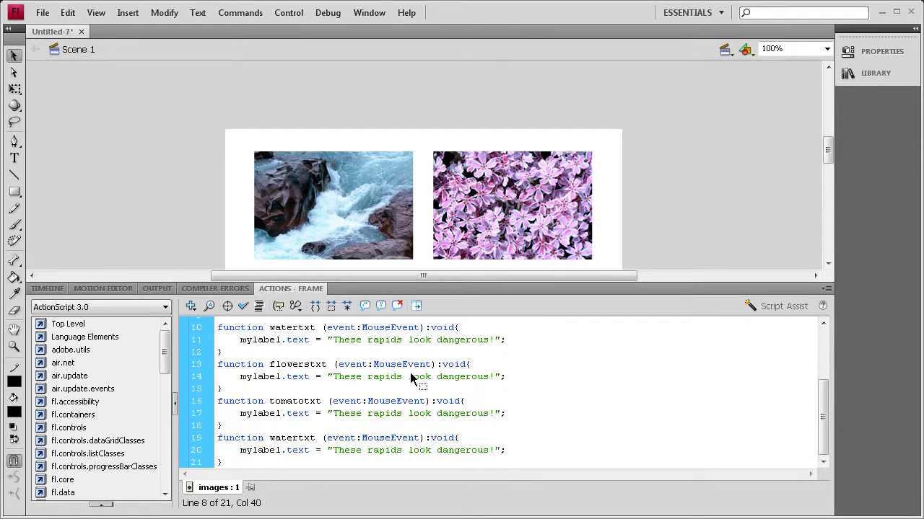
{"action": "double_click", "coordinate": [299, 438]}
{"action": "type", "text": "foxtxt"}
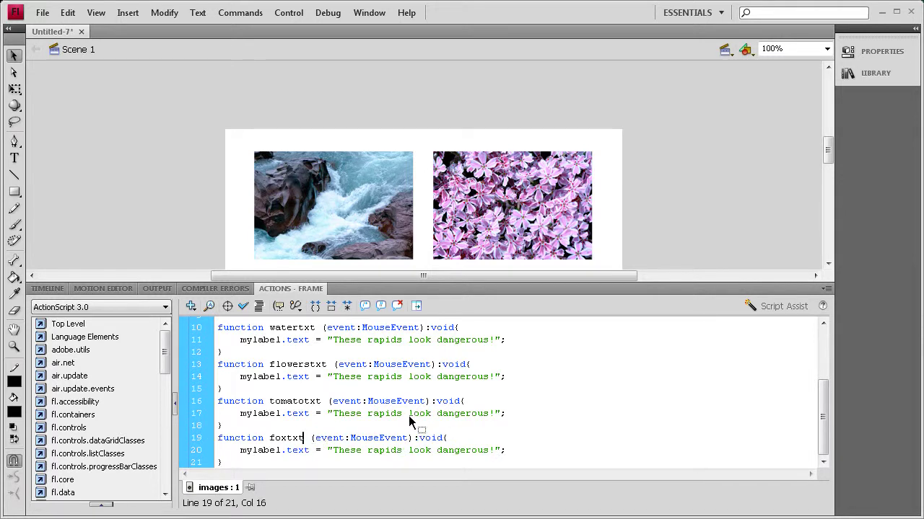
{"action": "scroll", "coordinate": [390, 412], "scroll_direction": "up", "scroll_amount": 1}
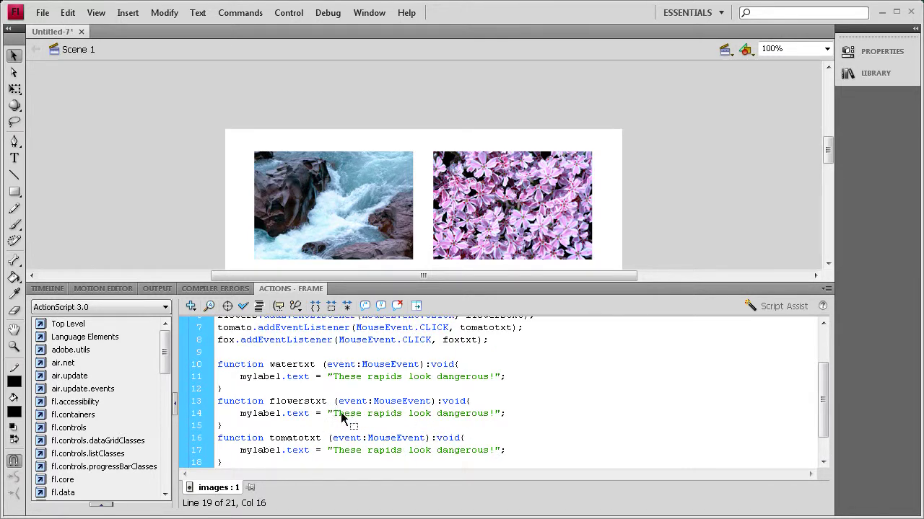
Step: Replace the copied captions with the flowers (pretty), tomato (very delicious) and fox (crossing the road) messages
{"action": "left_click_drag", "start_coordinate": [332, 414], "coordinate": [493, 417]}
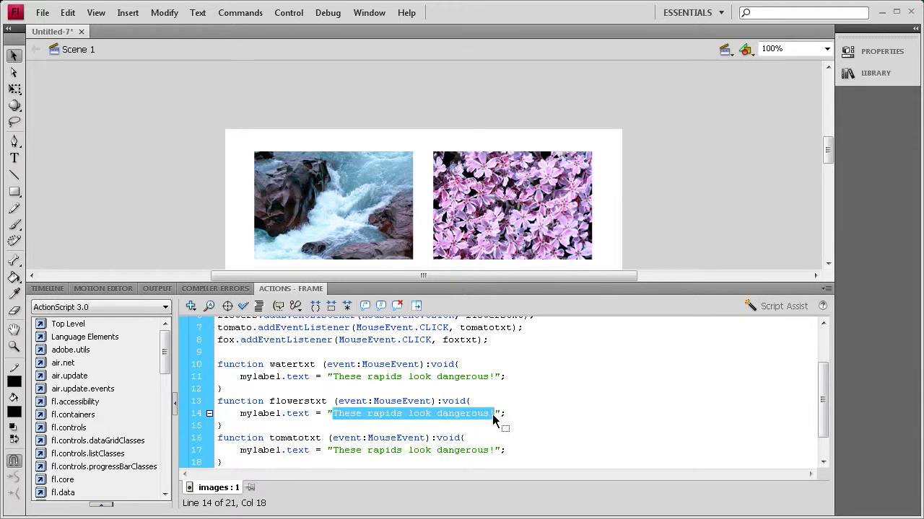
{"action": "type", "text": "Th"}
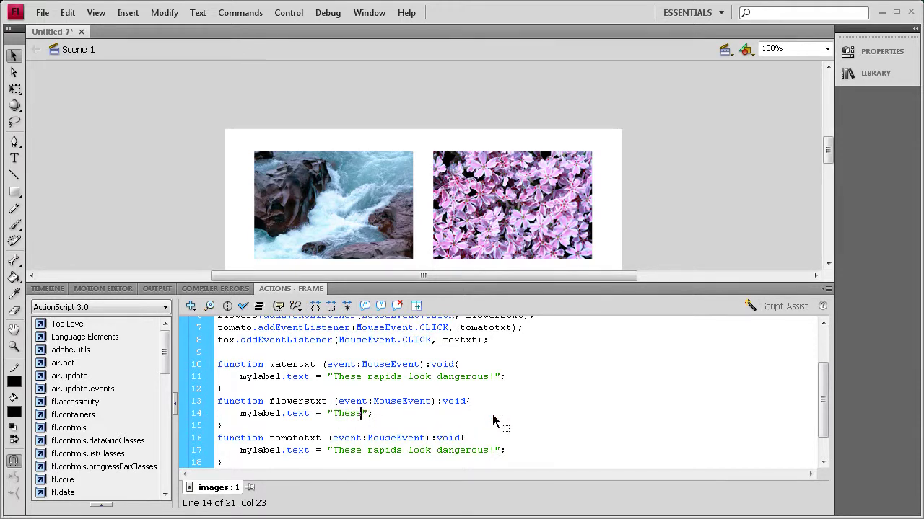
{"action": "type", "text": "look pre"}
{"action": "type", "text": "tty."}
{"action": "scroll", "coordinate": [455, 442], "scroll_direction": "down", "scroll_amount": 1}
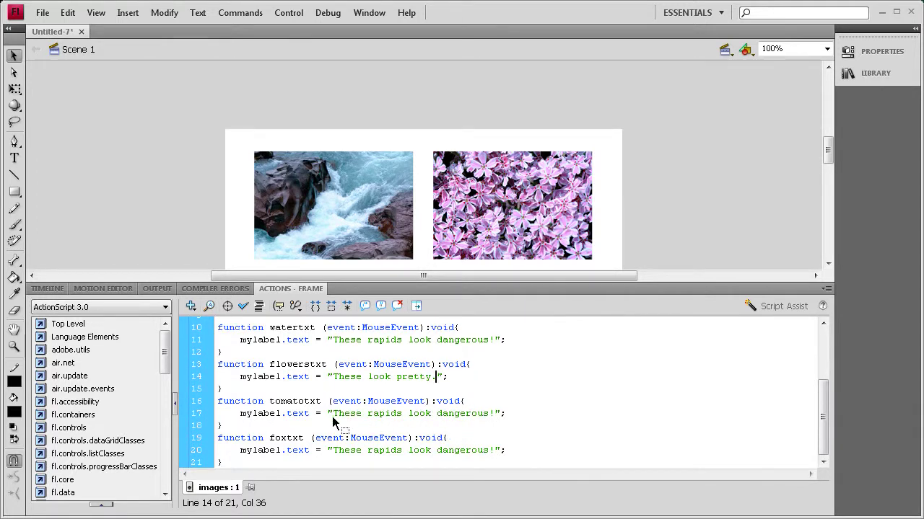
{"action": "mouse_move", "coordinate": [333, 414]}
{"action": "left_mouse_down"}
{"action": "mouse_move", "coordinate": [487, 419]}
{"action": "mouse_move", "coordinate": [369, 420]}
{"action": "left_mouse_up"}
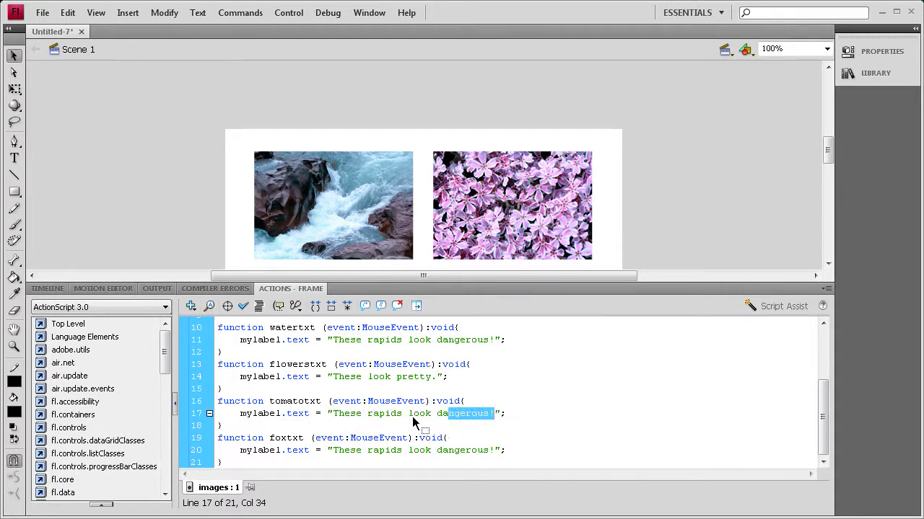
{"action": "type", "text": "l"}
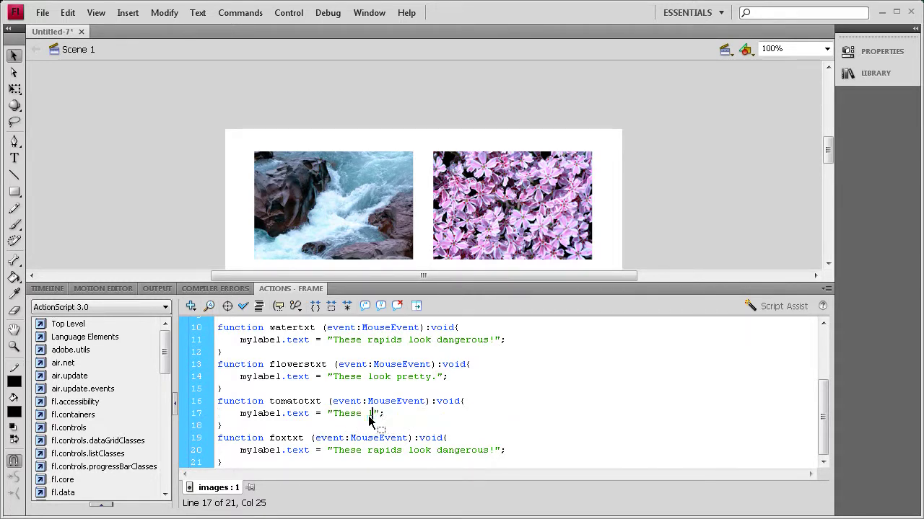
{"action": "type", "text": "ook very delicious."}
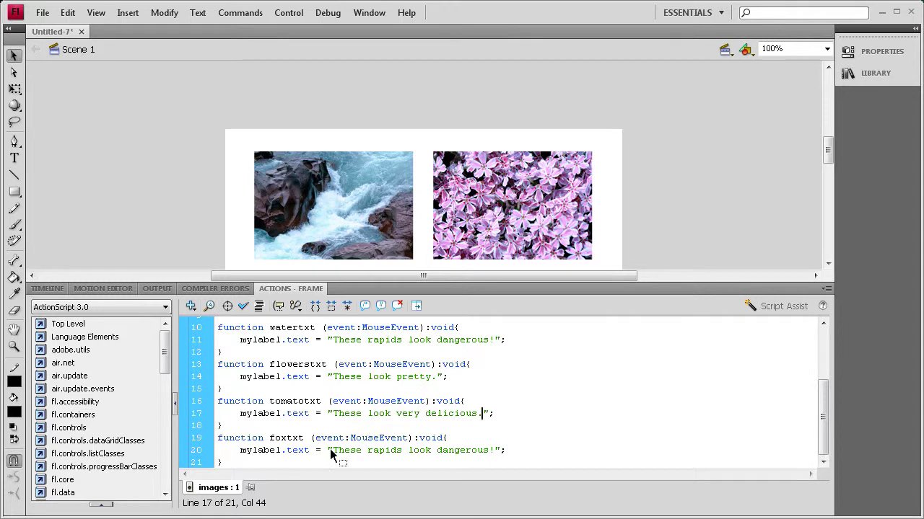
{"action": "left_click_drag", "start_coordinate": [333, 450], "coordinate": [493, 452]}
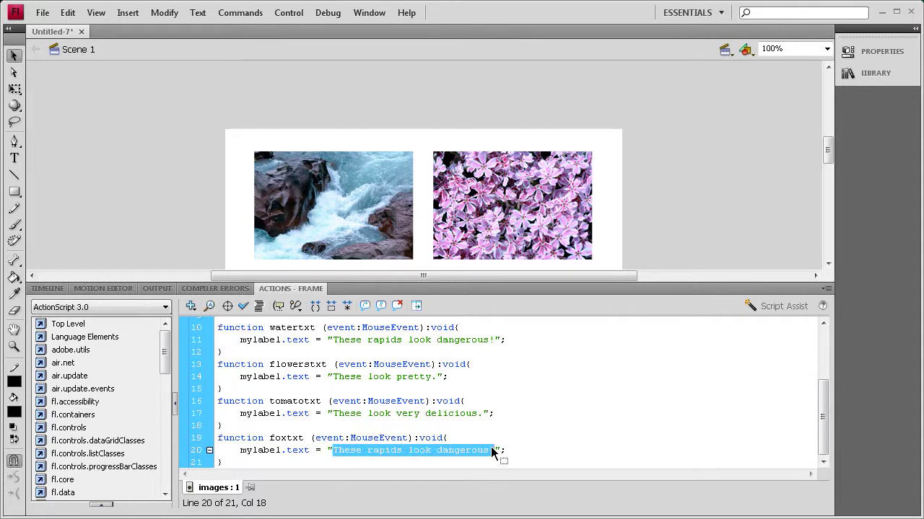
{"action": "type", "text": "Th"}
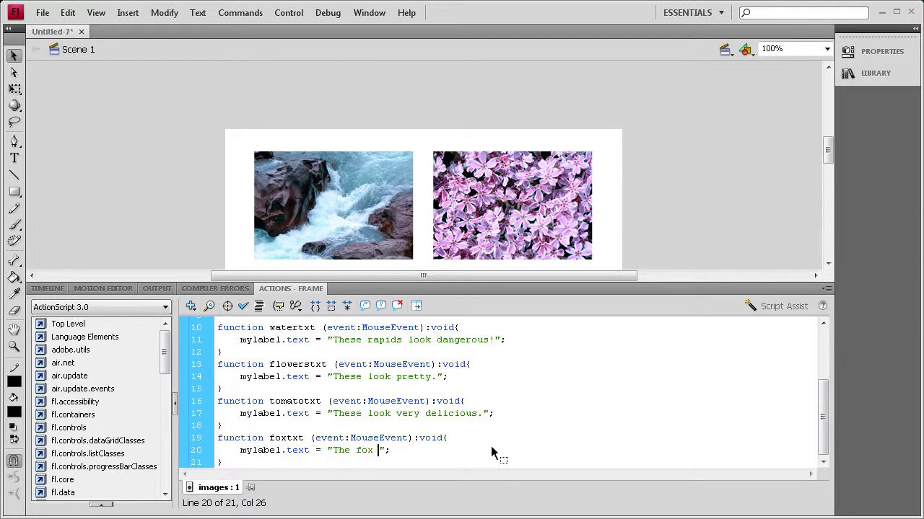
{"action": "type", "text": "the road."}
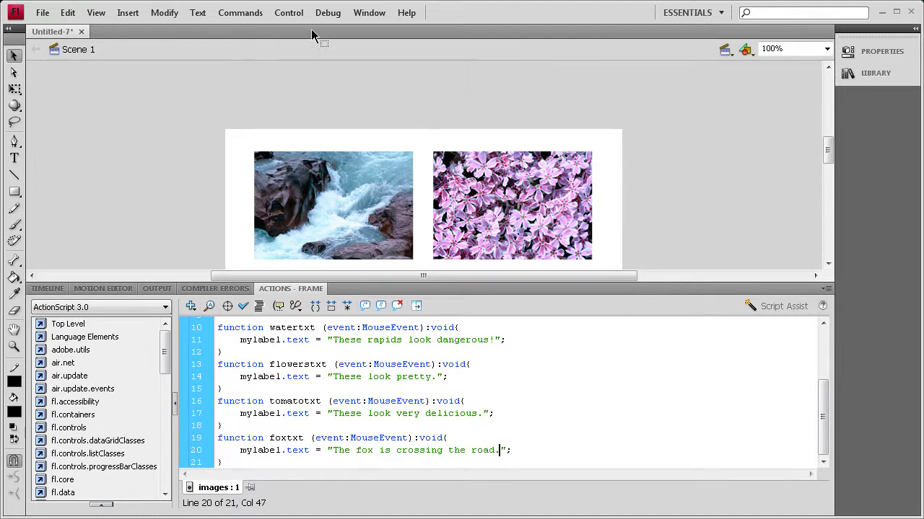
{"action": "left_click", "coordinate": [289, 13]}
Step: Test the movie, clicking the rapids, flowers, tomato and fox photos to check each caption
{"action": "left_click", "coordinate": [324, 121]}
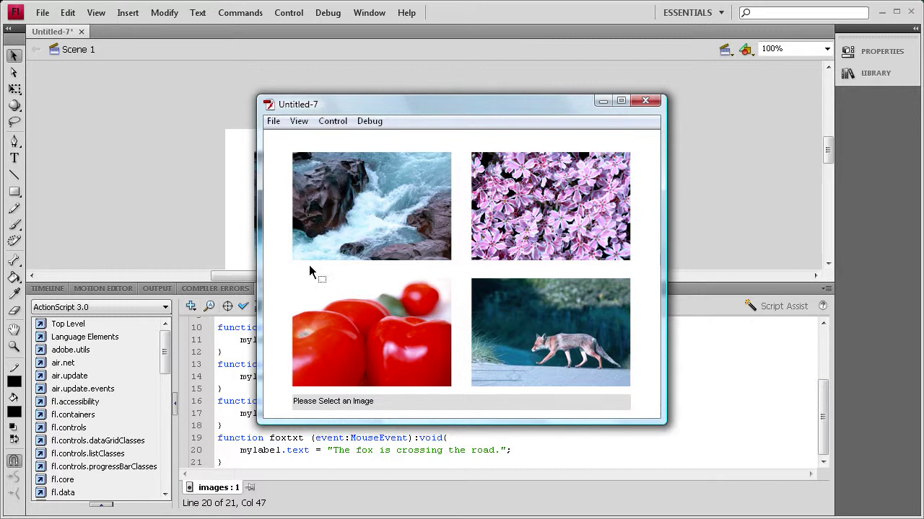
{"action": "left_click", "coordinate": [367, 218]}
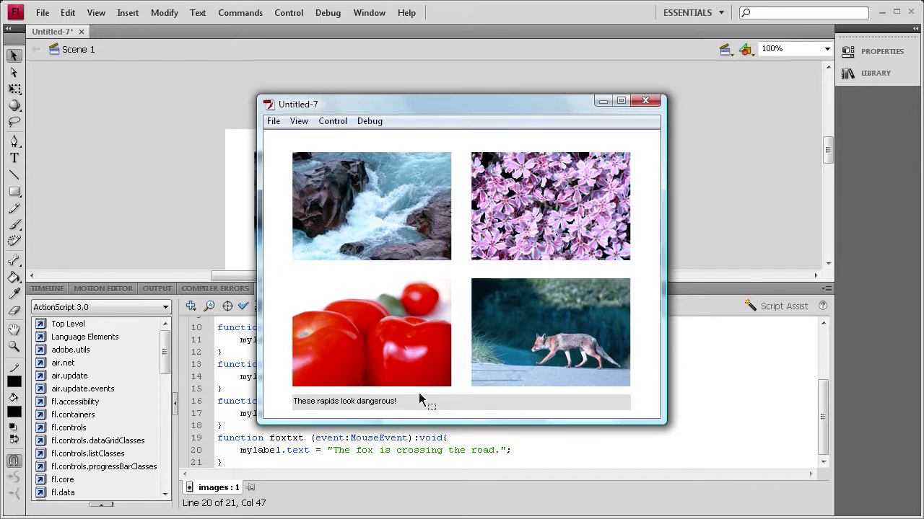
{"action": "left_click", "coordinate": [532, 215]}
{"action": "left_click", "coordinate": [366, 317]}
{"action": "left_click", "coordinate": [530, 328]}
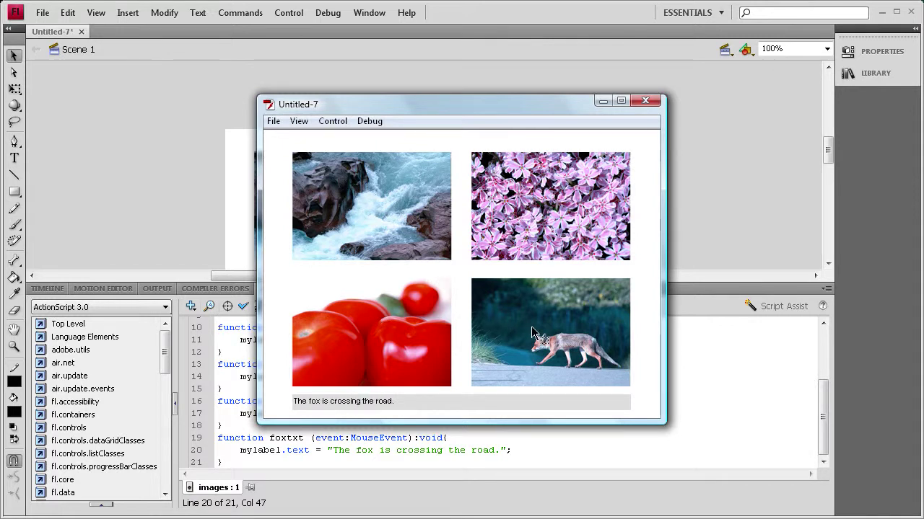
{"action": "left_click", "coordinate": [399, 318]}
{"action": "left_click", "coordinate": [539, 210]}
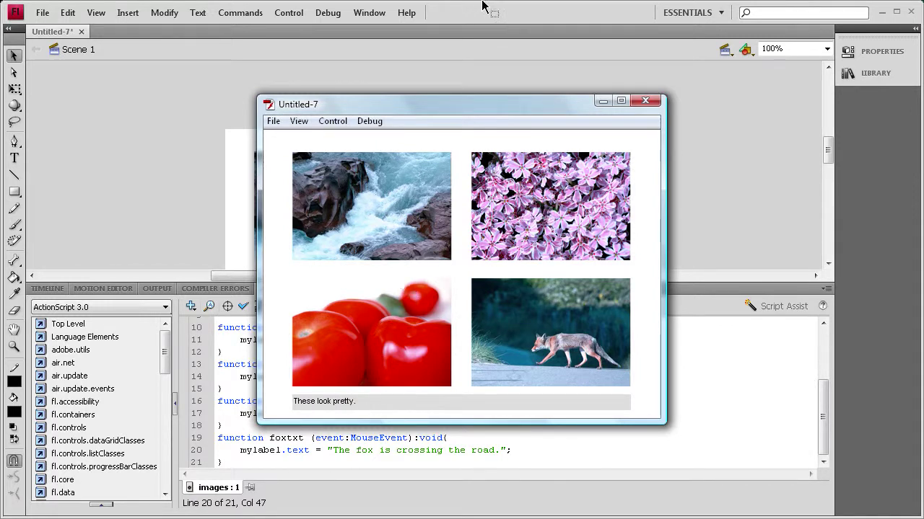
{"action": "left_click", "coordinate": [645, 101]}
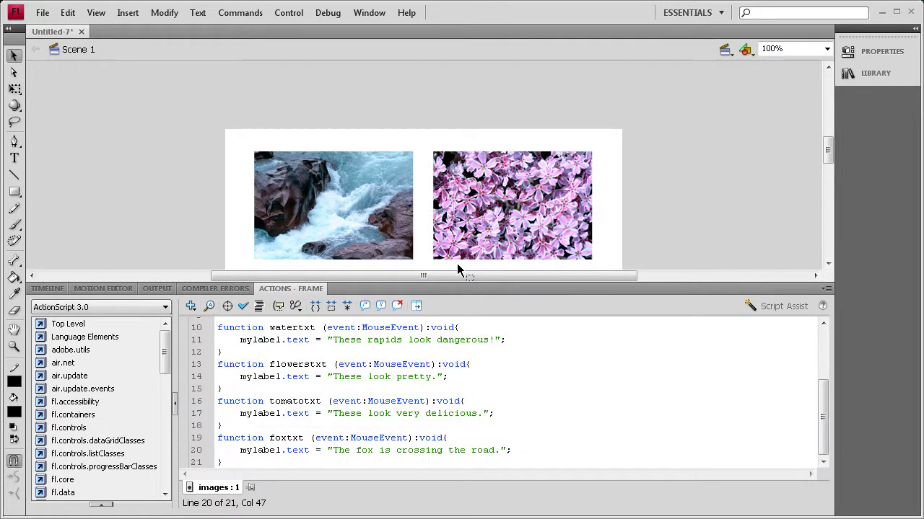
{"action": "left_click", "coordinate": [286, 414]}
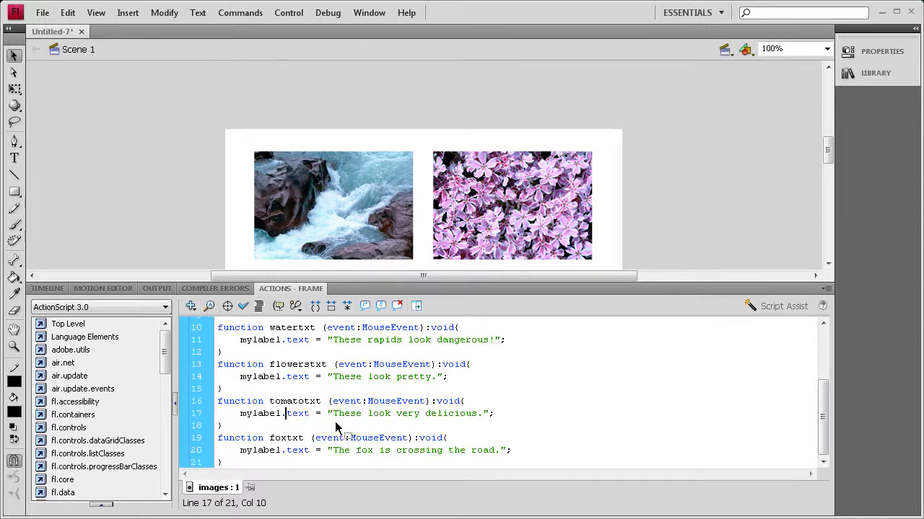
{"action": "type", "text": "html"}
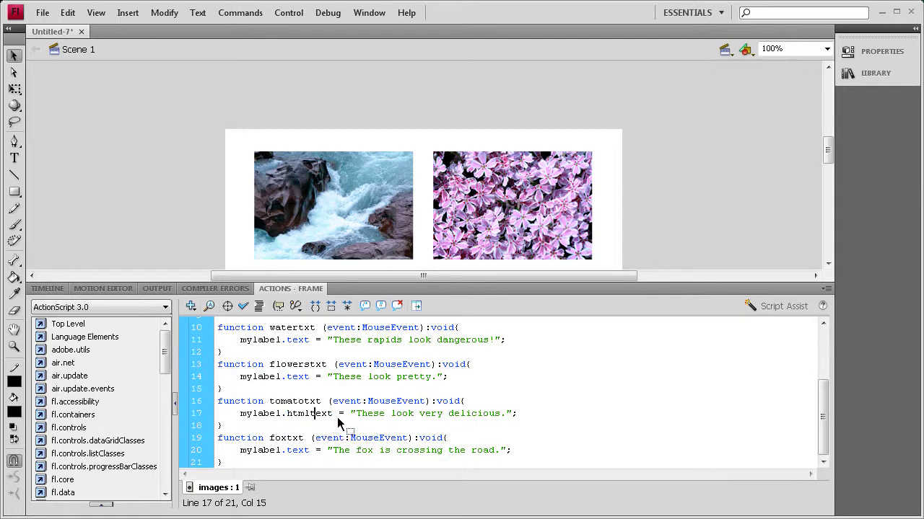
{"action": "key", "text": "BackSpace"}
{"action": "type", "text": "T"}
{"action": "left_click", "coordinate": [355, 416]}
{"action": "type", "text": "<"}
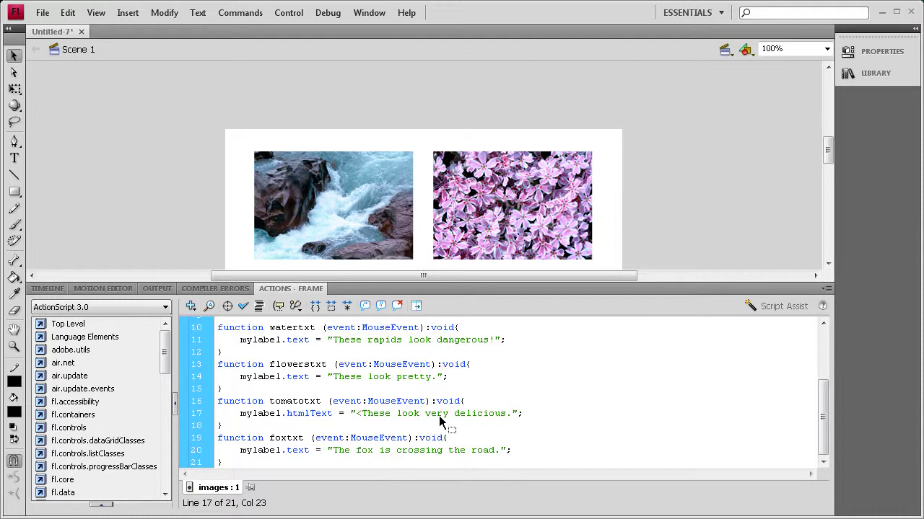
{"action": "type", "text": "e"}
{"action": "type", "text": " hr"}
{"action": "type", "text": "ef=''"}
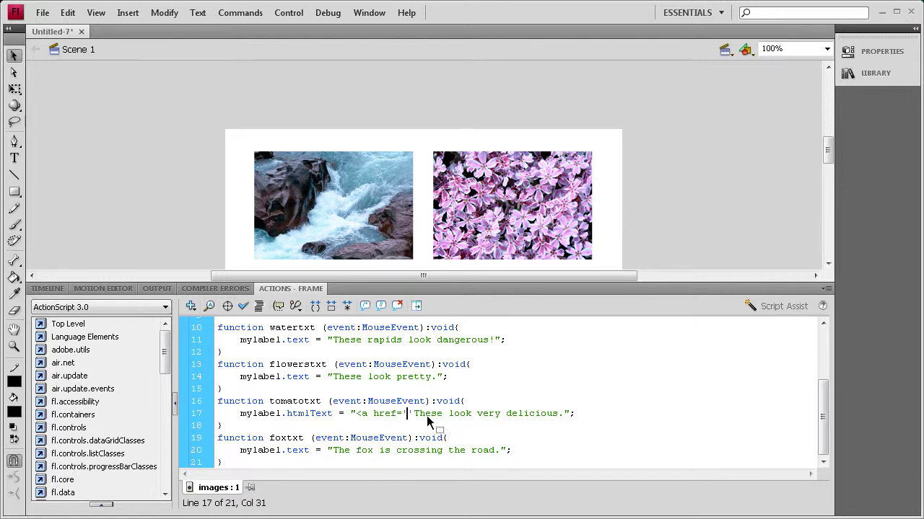
{"action": "left_click_drag", "start_coordinate": [408, 417], "coordinate": [406, 417]}
{"action": "type", "text": "'htt"}
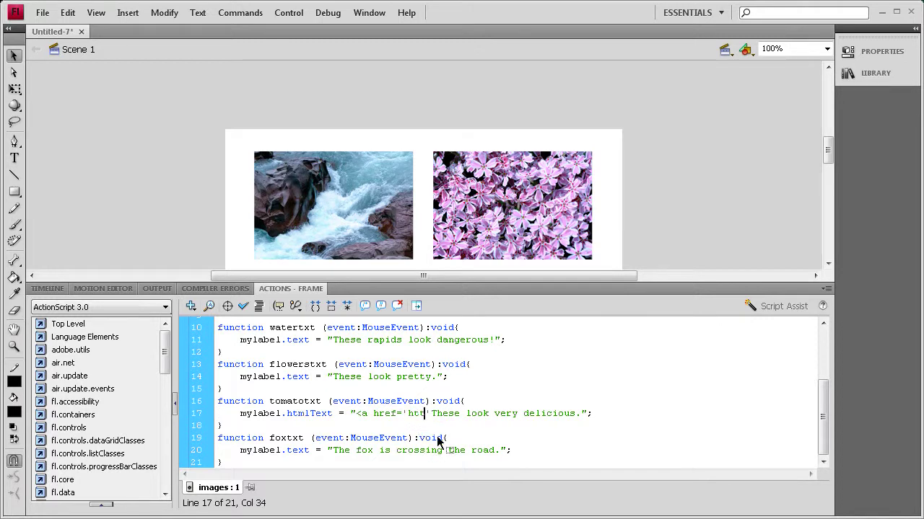
{"action": "type", "text": "p://ww"}
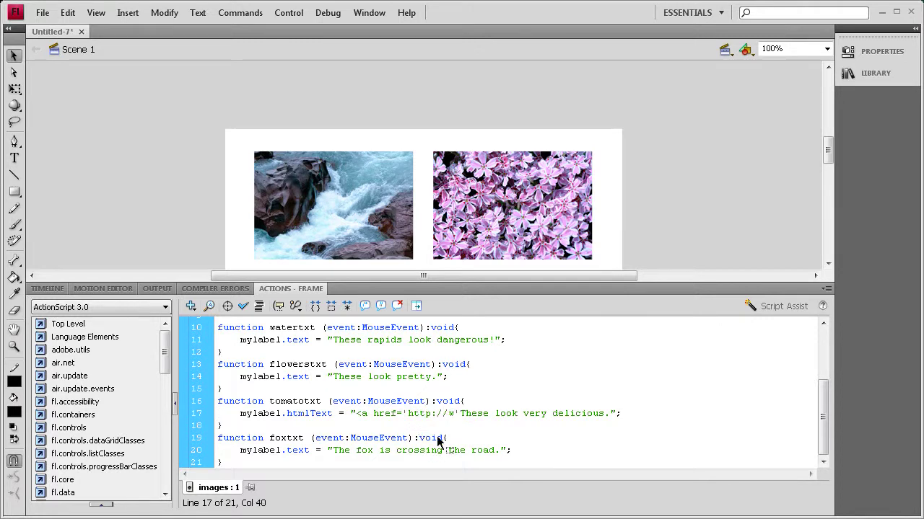
{"action": "type", "text": "w.river"}
{"action": "type", "text": "citygraphix"}
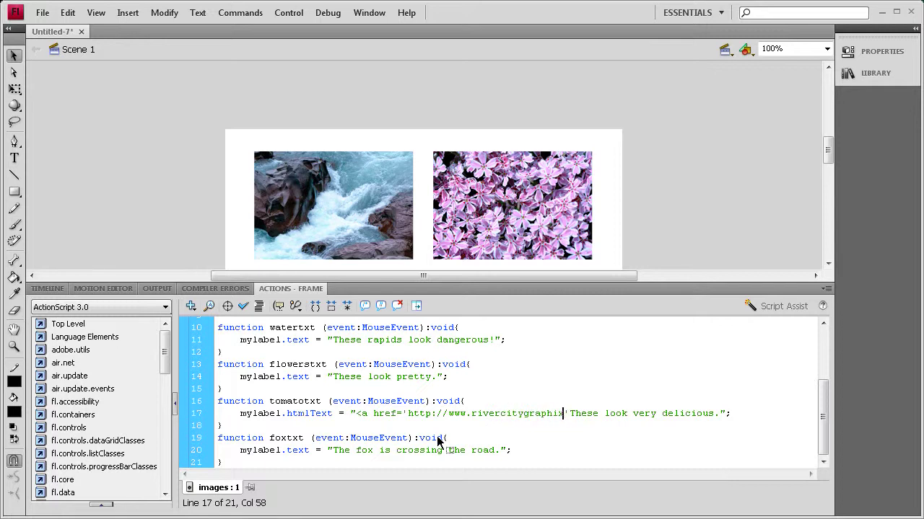
{"action": "type", "text": ".com"}
{"action": "key", "text": "Right"}
{"action": "type", "text": ">"}
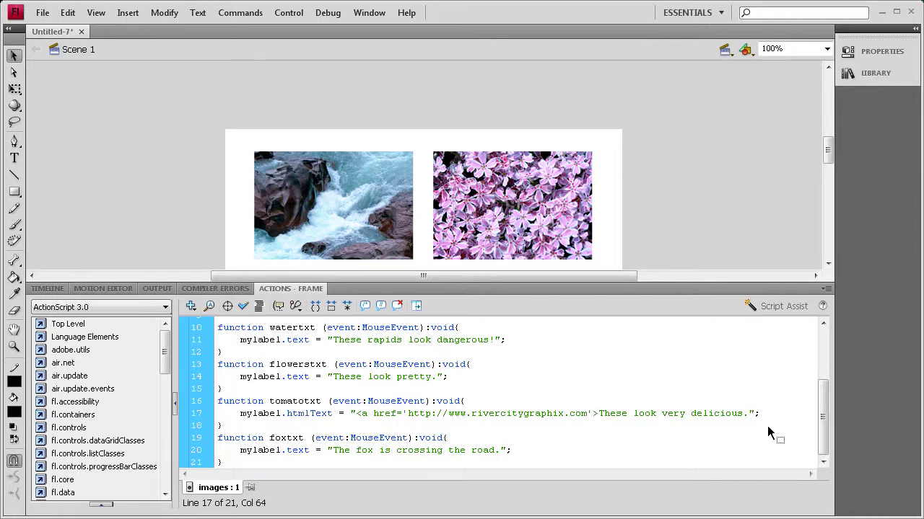
{"action": "left_click", "coordinate": [746, 413]}
{"action": "type", "text": "</a>"}
Step: Underline the tomato caption by wrapping it in <u></u> tags inside the link
{"action": "left_click", "coordinate": [289, 13]}
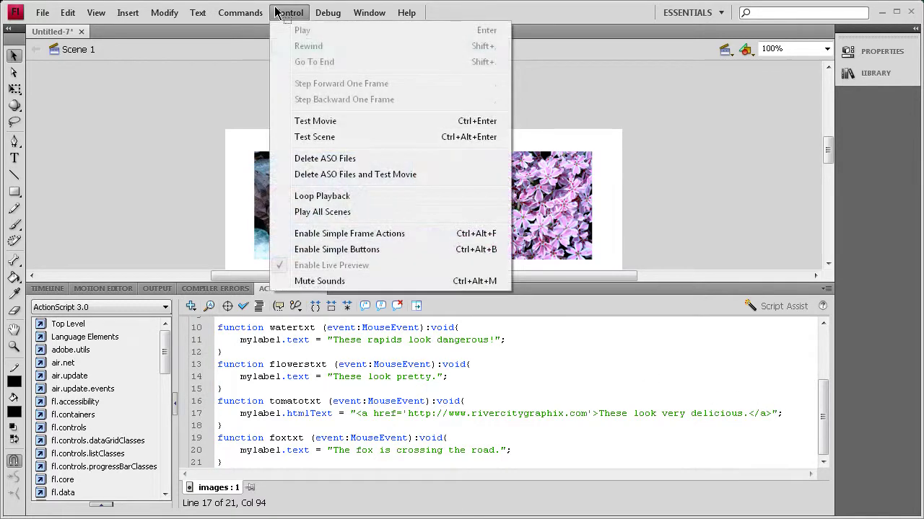
{"action": "key", "text": "Escape"}
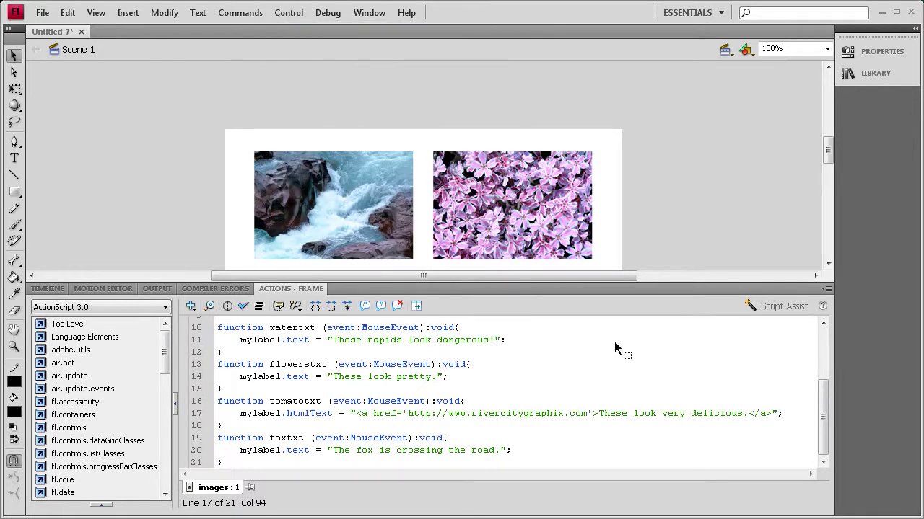
{"action": "left_click", "coordinate": [600, 414]}
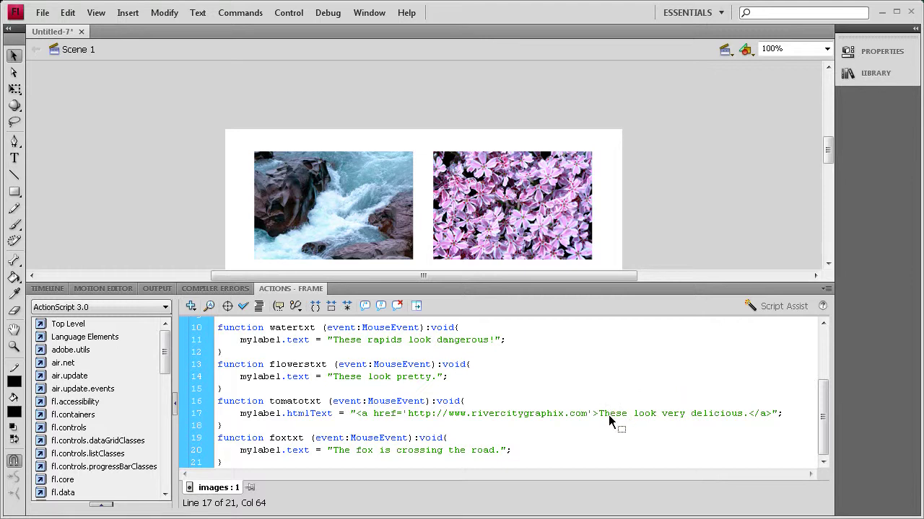
{"action": "type", "text": "<u>"}
{"action": "left_click", "coordinate": [766, 415]}
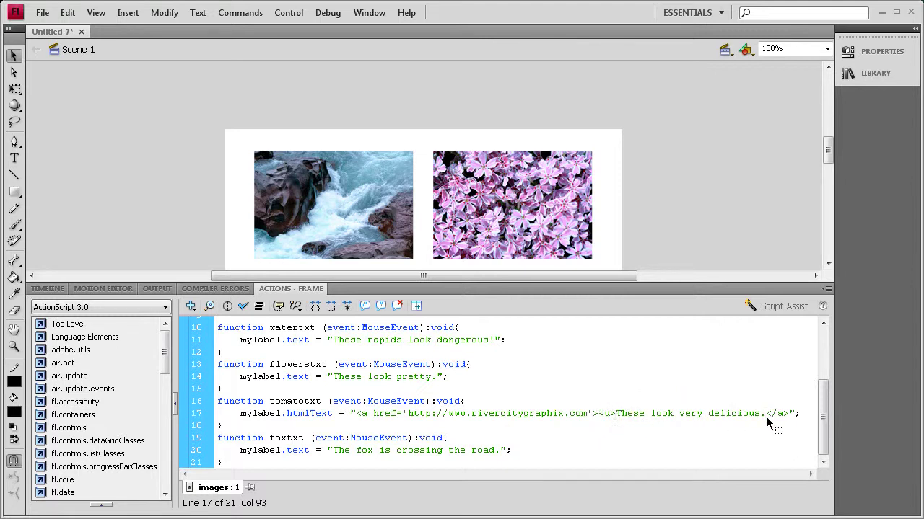
{"action": "type", "text": "</u></"}
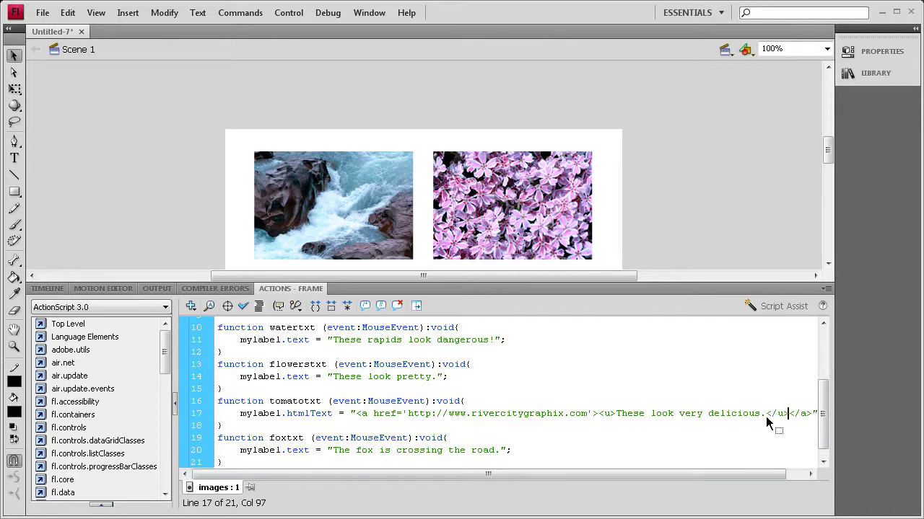
Step: Test the movie and follow the underlined tomato caption to rivercitygraphix.com, then close the browser
{"action": "left_click", "coordinate": [289, 12]}
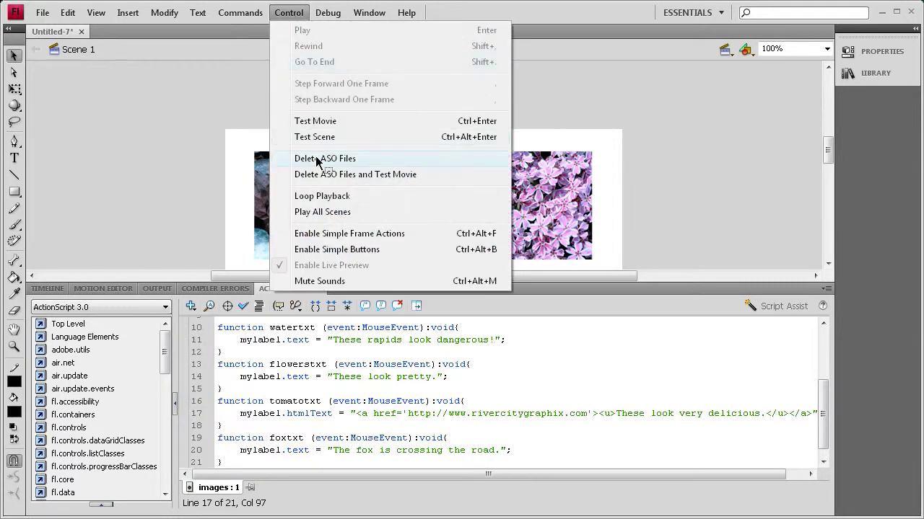
{"action": "left_click", "coordinate": [311, 121]}
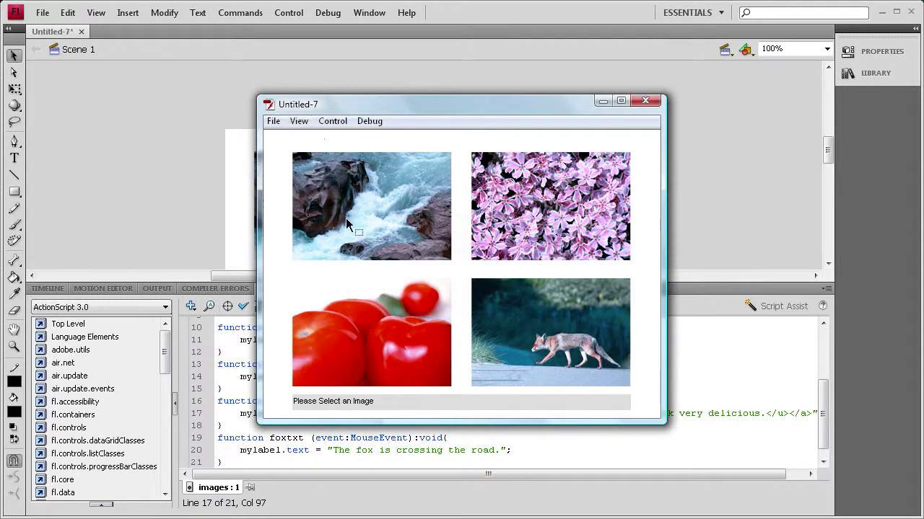
{"action": "left_click", "coordinate": [331, 402]}
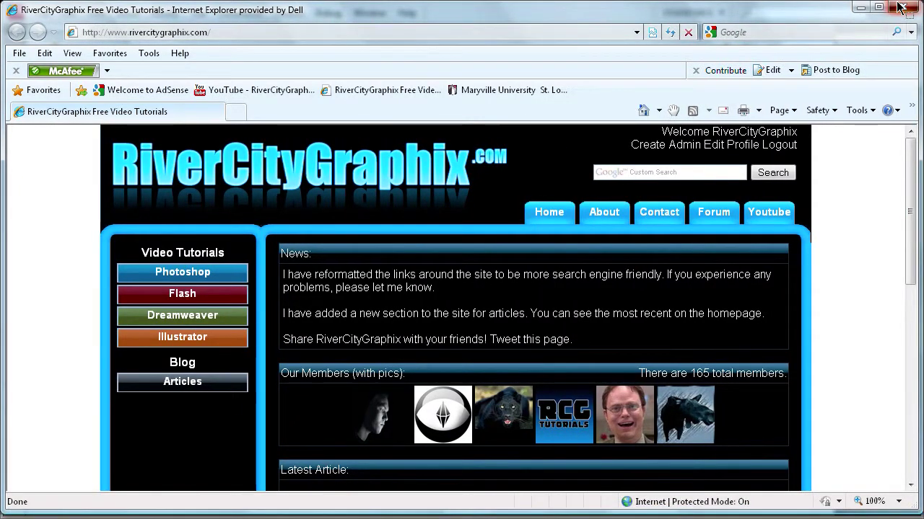
{"action": "left_click", "coordinate": [911, 7]}
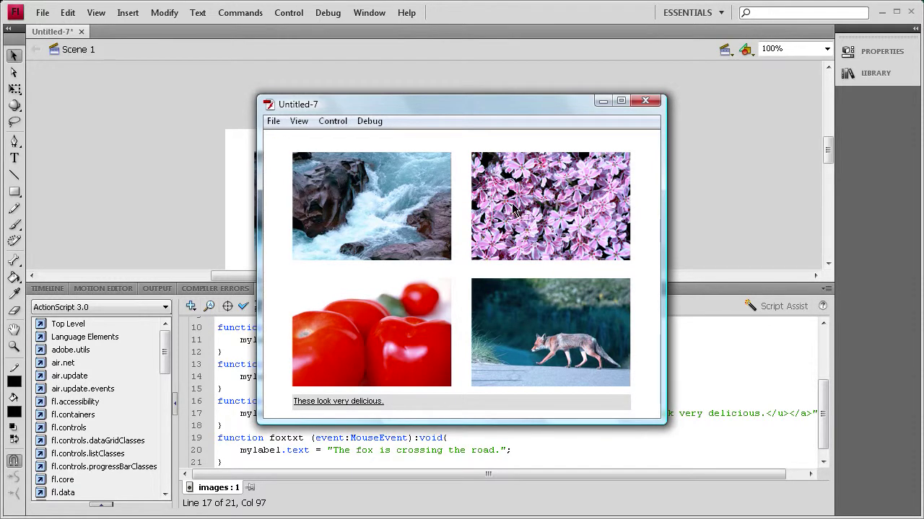
Step: Add <b> tags to the rapids caption on line 11 and test it, seeing tags shown literally
{"action": "left_click", "coordinate": [654, 101]}
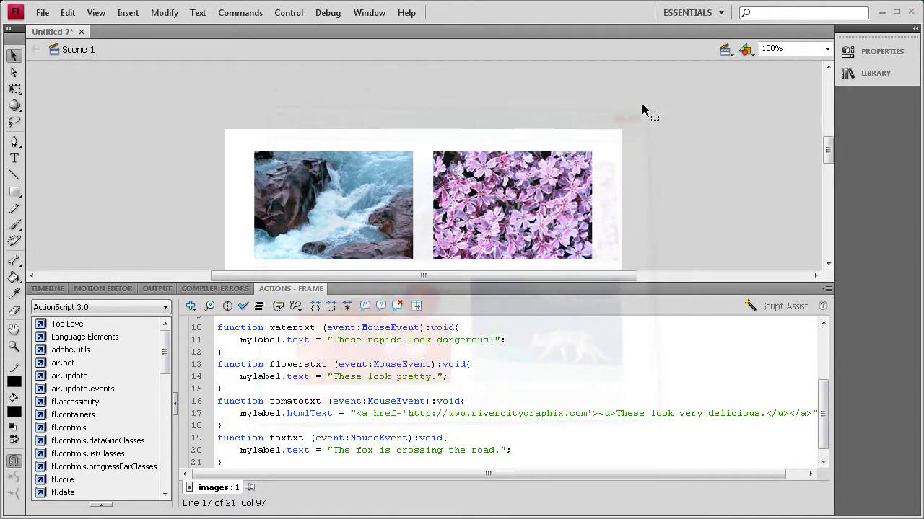
{"action": "left_click", "coordinate": [332, 340]}
{"action": "type", "text": "<b"}
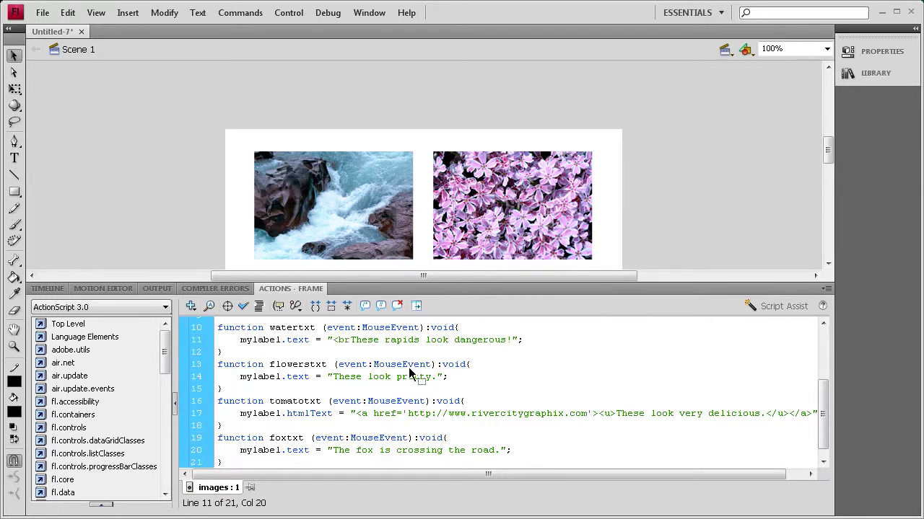
{"action": "type", "text": ">"}
{"action": "left_click", "coordinate": [289, 12]}
{"action": "left_click", "coordinate": [301, 122]}
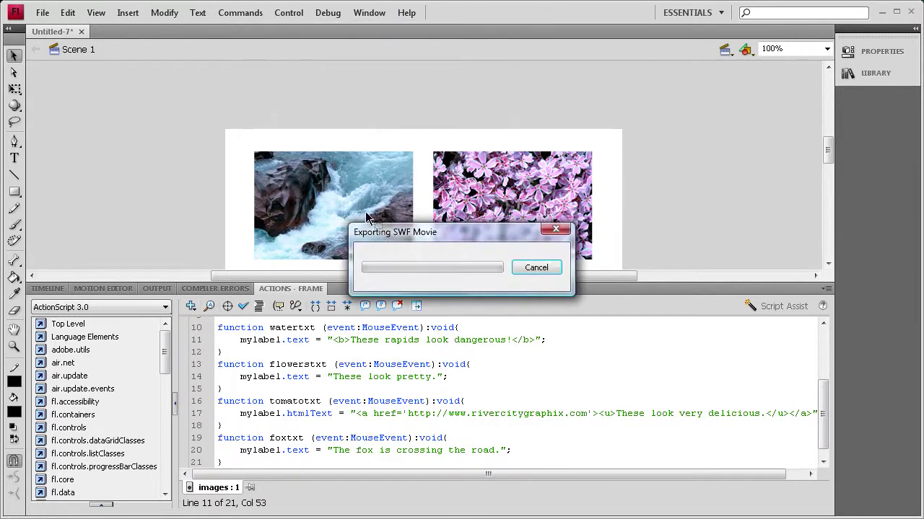
{"action": "left_click", "coordinate": [325, 211]}
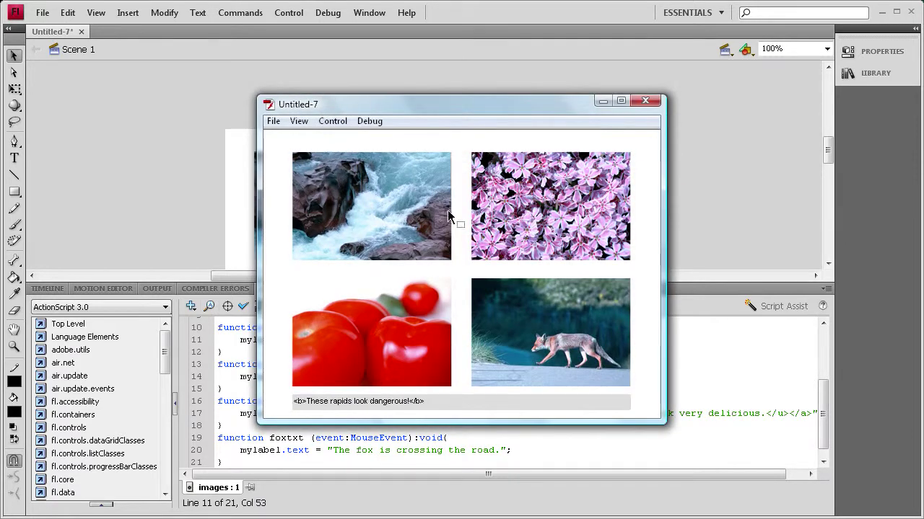
{"action": "left_click", "coordinate": [638, 106]}
Step: Change the rapids handler's mylabel.text to mylabel.htmlText
{"action": "left_click", "coordinate": [286, 341]}
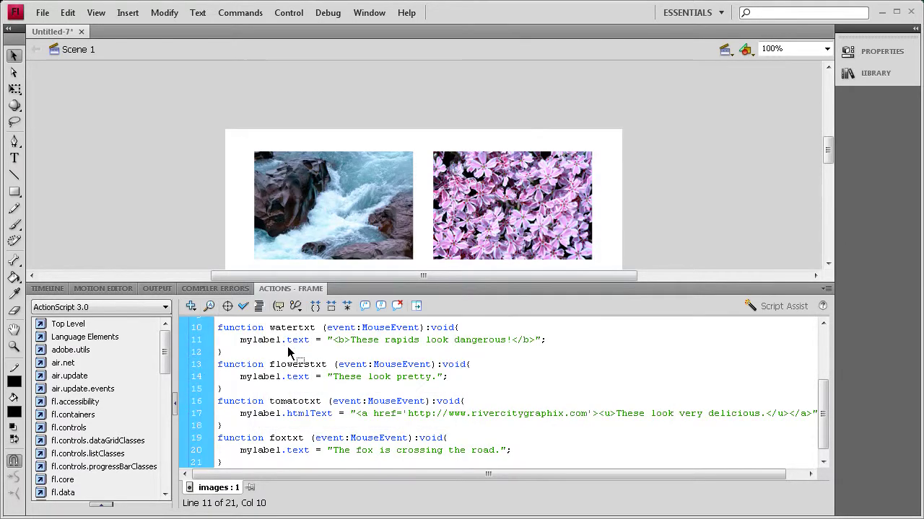
{"action": "type", "text": "htmlT"}
{"action": "key", "text": "Delete"}
{"action": "key", "text": "Left"}
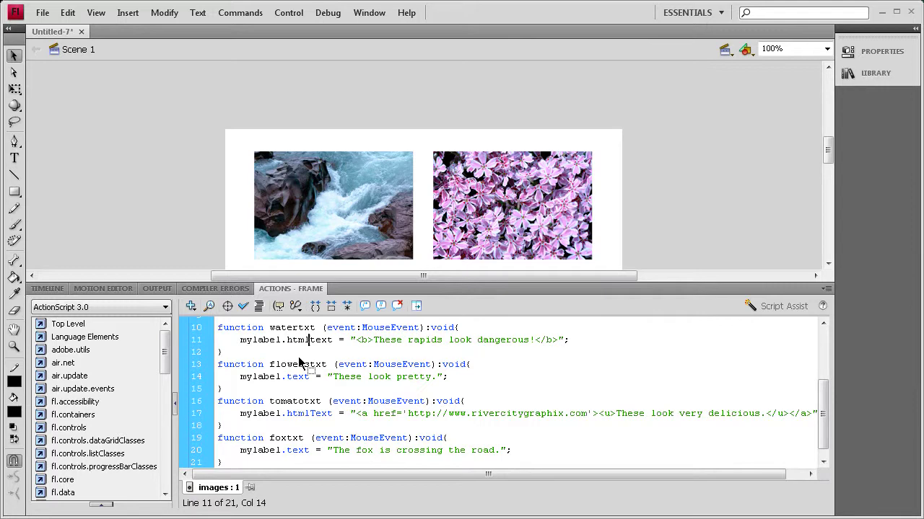
{"action": "left_click", "coordinate": [318, 342]}
{"action": "left_click", "coordinate": [289, 13]}
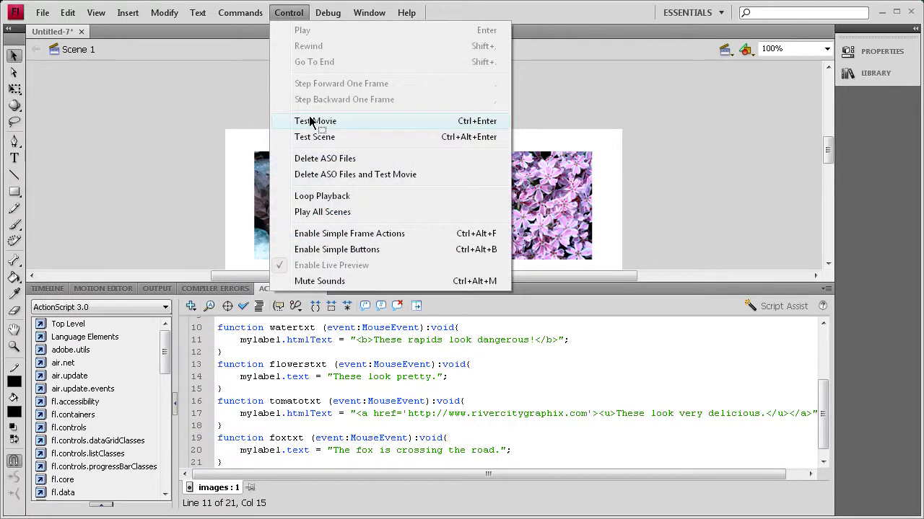
Step: Test the movie, confirm the rapids caption shows in bold, and close the test window
{"action": "left_click", "coordinate": [310, 120]}
{"action": "left_click", "coordinate": [412, 174]}
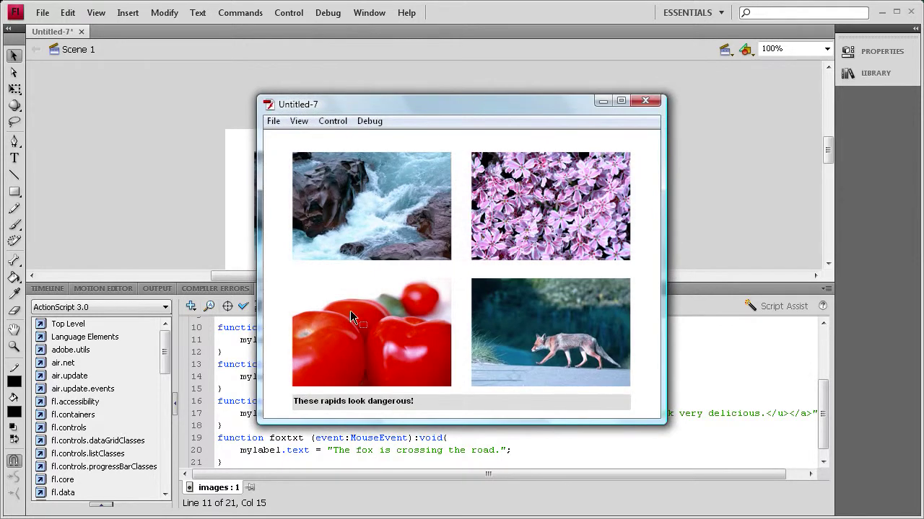
{"action": "left_click", "coordinate": [645, 99]}
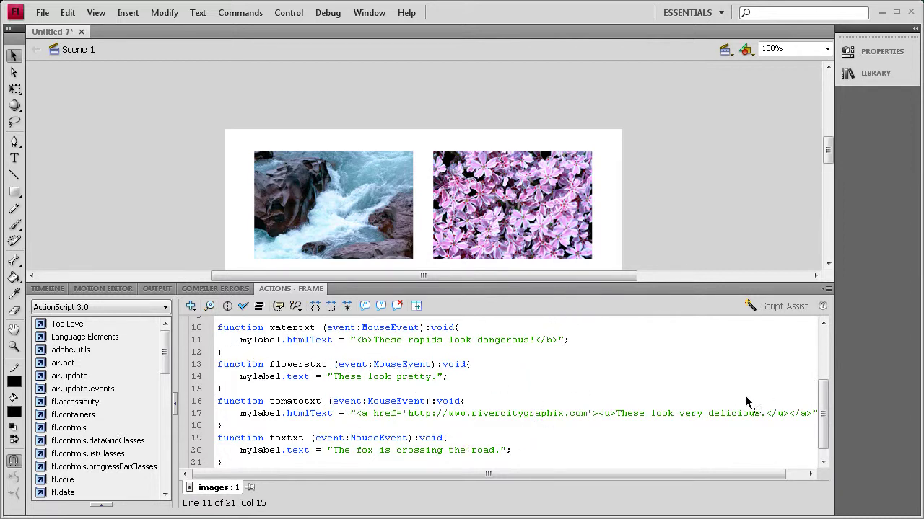
{"action": "left_click_drag", "start_coordinate": [822, 408], "coordinate": [822, 357]}
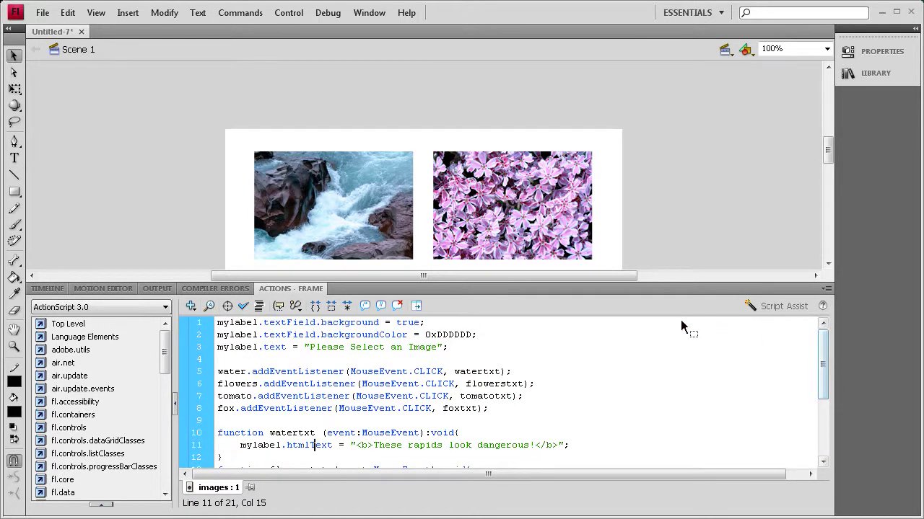